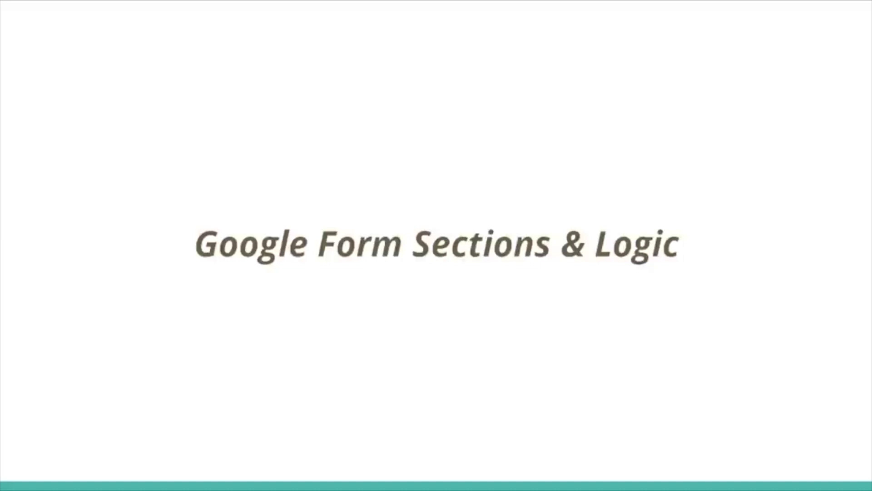
Step: End the slide show, switch to the Feedback Form in Google Forms, and add a required short-answer question titled "Name"
{"action": "key", "text": "Escape"}
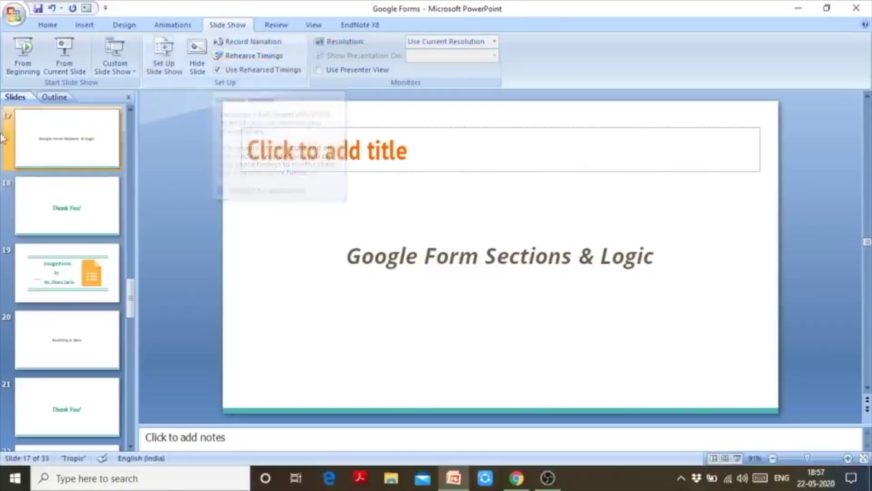
{"action": "left_click", "coordinate": [506, 487]}
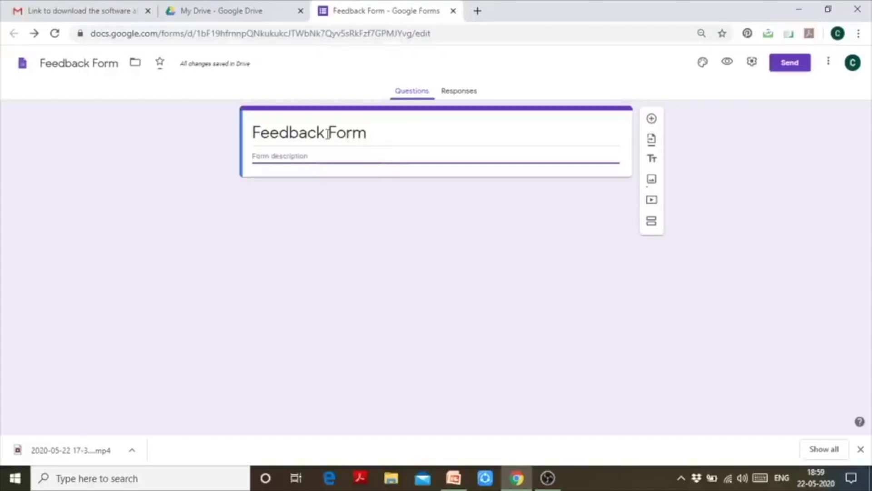
{"action": "left_click", "coordinate": [654, 121]}
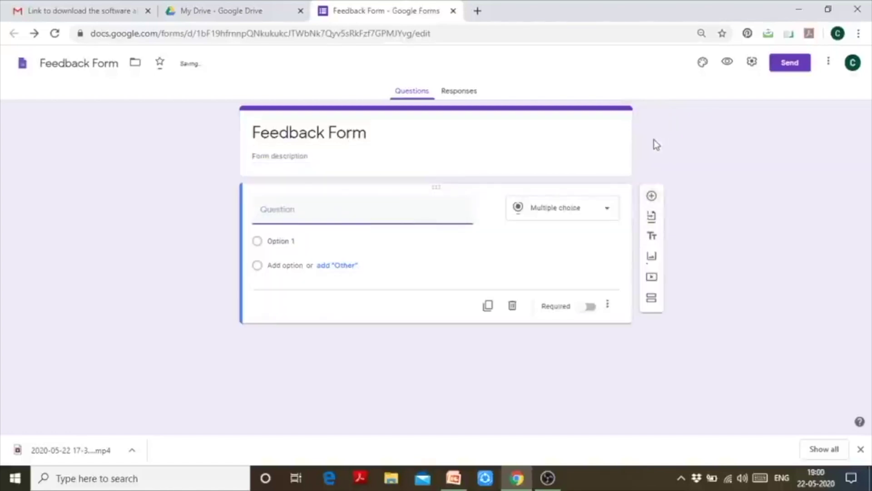
{"action": "type", "text": "Name"}
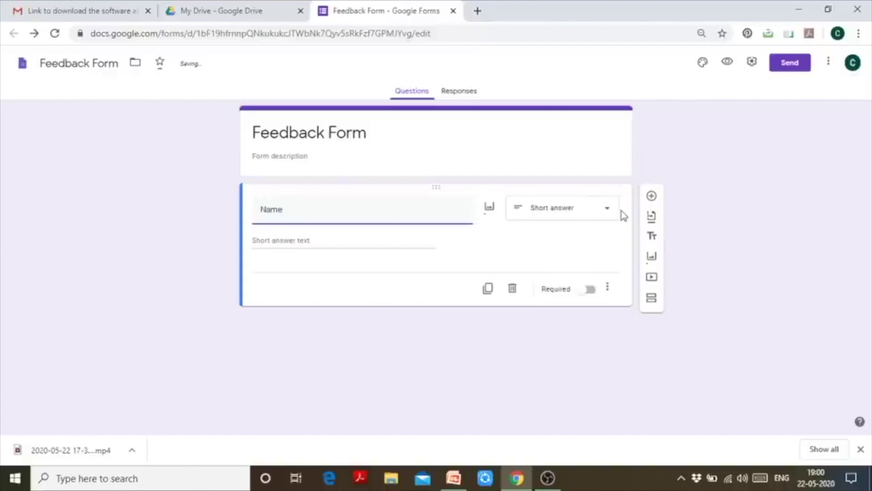
{"action": "left_click", "coordinate": [590, 289]}
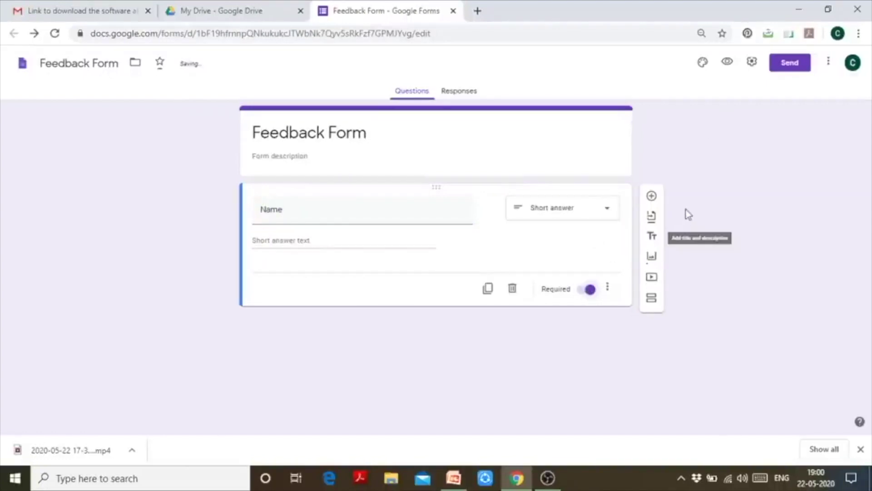
Step: Add an "Email Address" question and accept the suggestion to enable the form's email collection setting
{"action": "left_click", "coordinate": [658, 197]}
{"action": "type", "text": "E"}
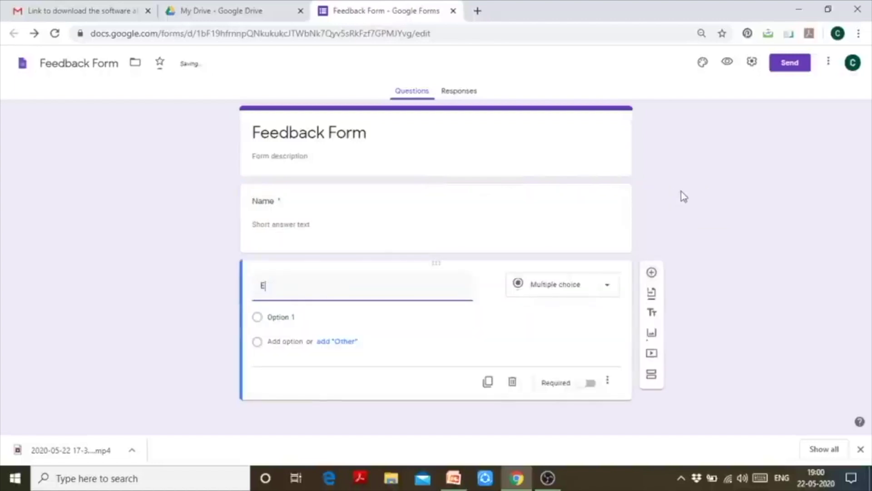
{"action": "type", "text": "mail Address"}
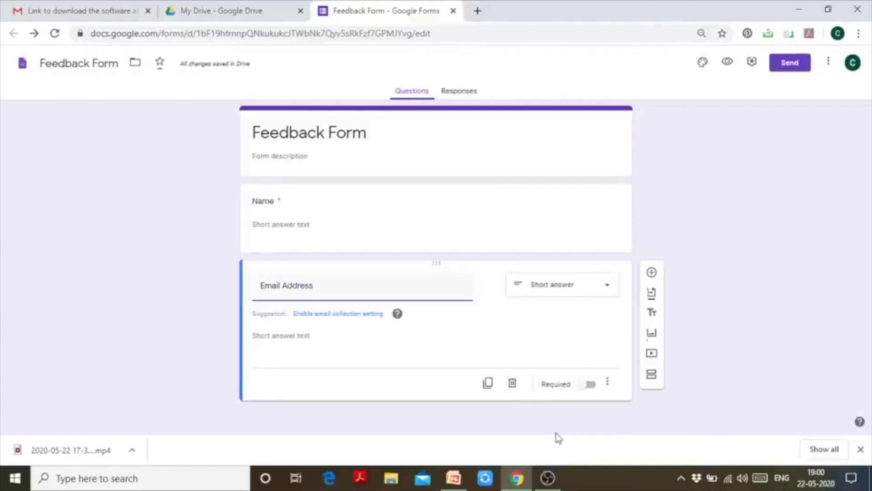
{"action": "left_click", "coordinate": [339, 314]}
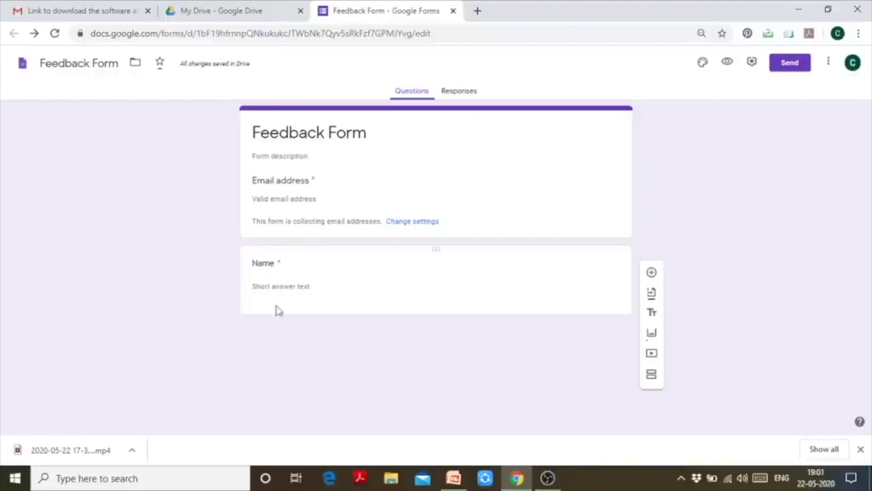
Step: Add a question titled "Your Profession" below Name and set its type to multiple choice
{"action": "left_click", "coordinate": [498, 298]}
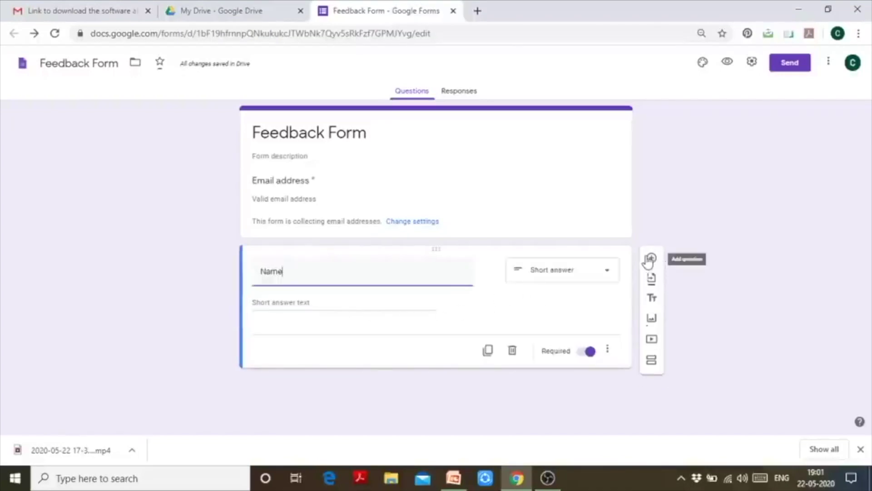
{"action": "left_click", "coordinate": [652, 298]}
{"action": "left_click", "coordinate": [651, 258]}
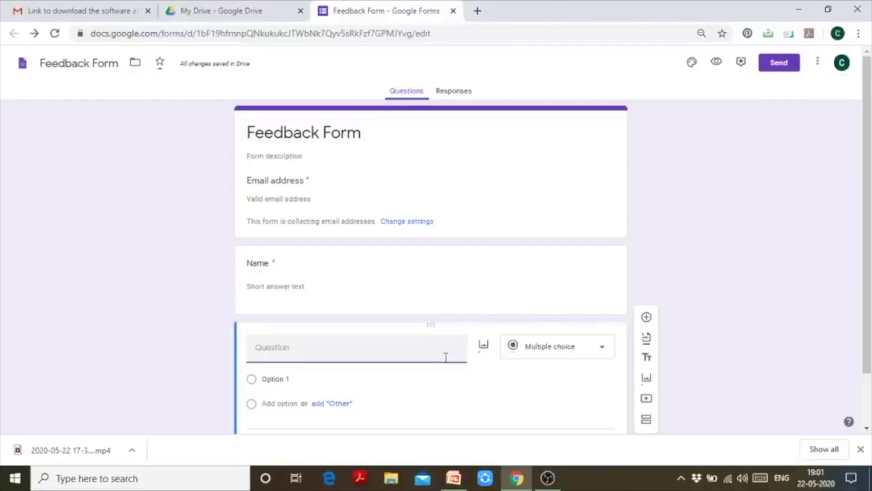
{"action": "type", "text": "Your Profession"}
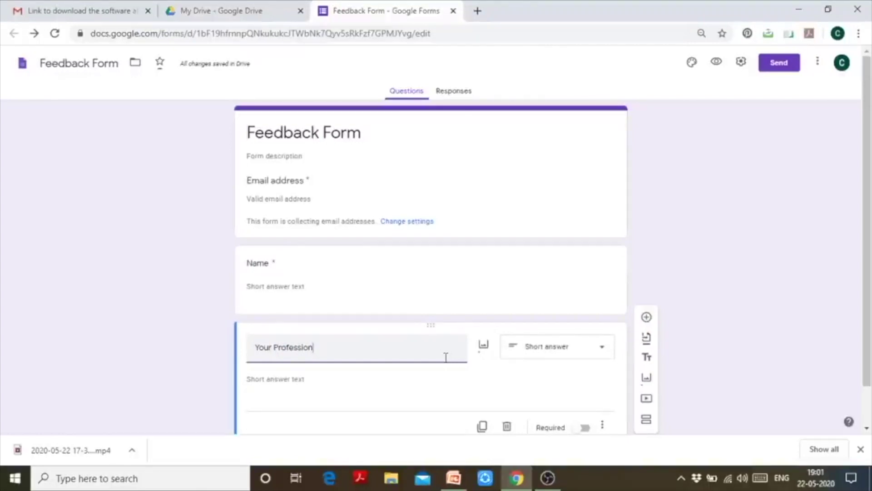
{"action": "scroll", "coordinate": [869, 234], "scroll_direction": "down", "scroll_amount": 1}
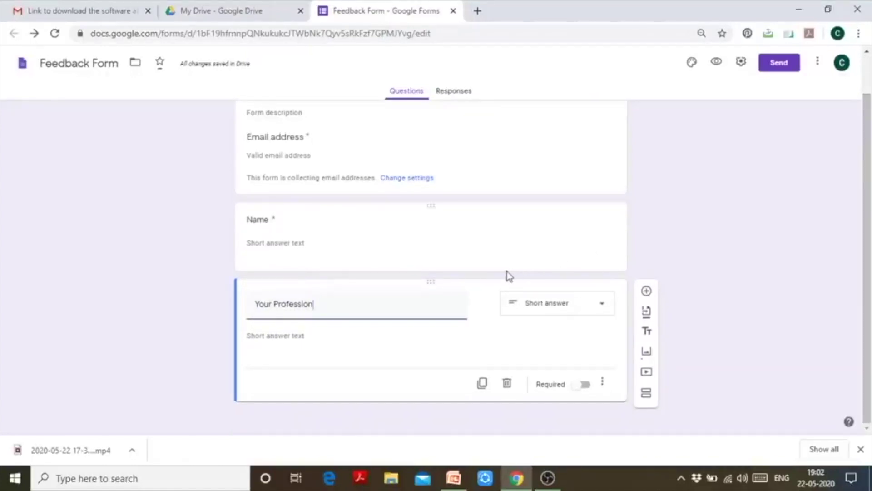
{"action": "left_click", "coordinate": [605, 305]}
{"action": "left_click", "coordinate": [578, 187]}
Step: Give the profession question the options Student, Faculty and Corporate Delegates, and make it required
{"action": "left_click", "coordinate": [325, 336]}
{"action": "type", "text": "Student"}
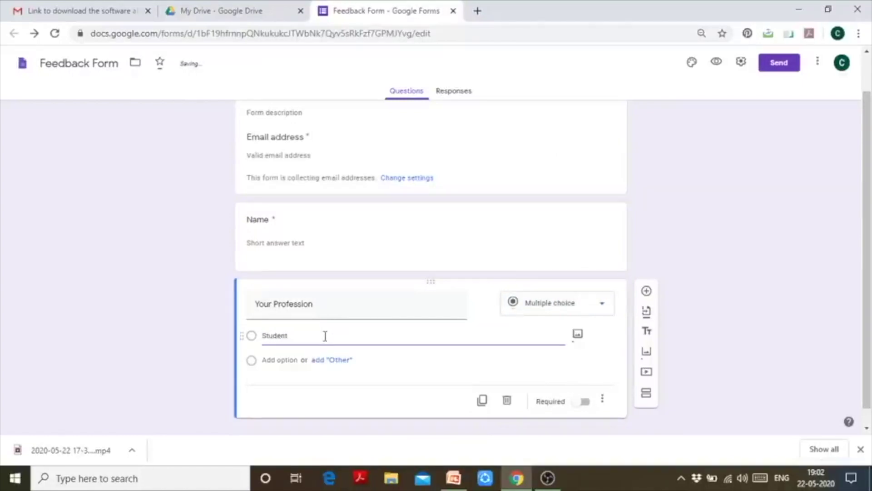
{"action": "key", "text": "Return"}
{"action": "type", "text": "Faculty"}
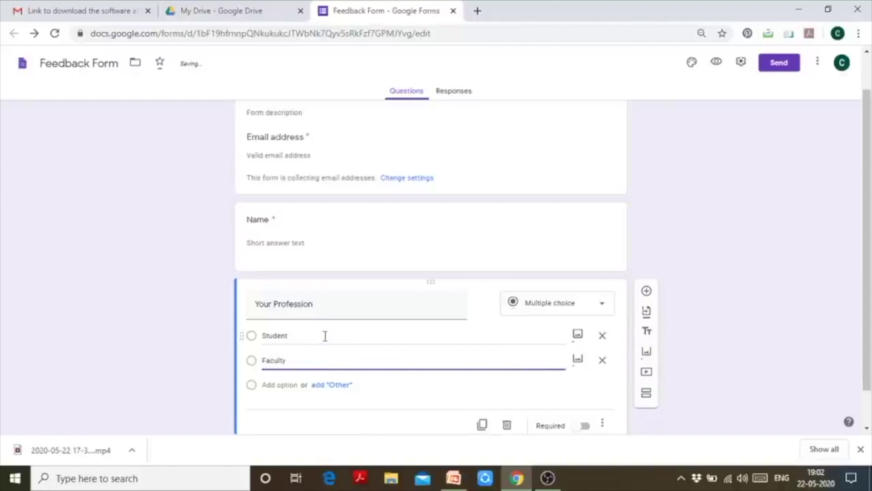
{"action": "key", "text": "Return"}
{"action": "type", "text": "C"}
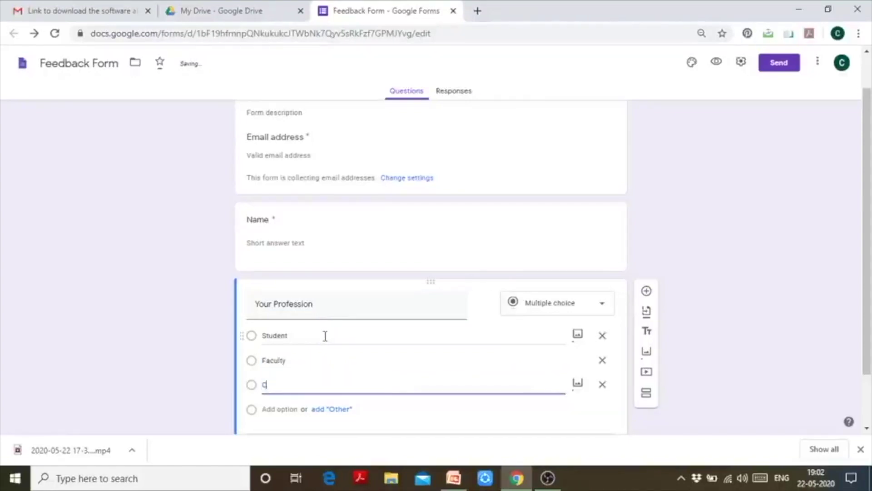
{"action": "type", "text": "orporate Delegates"}
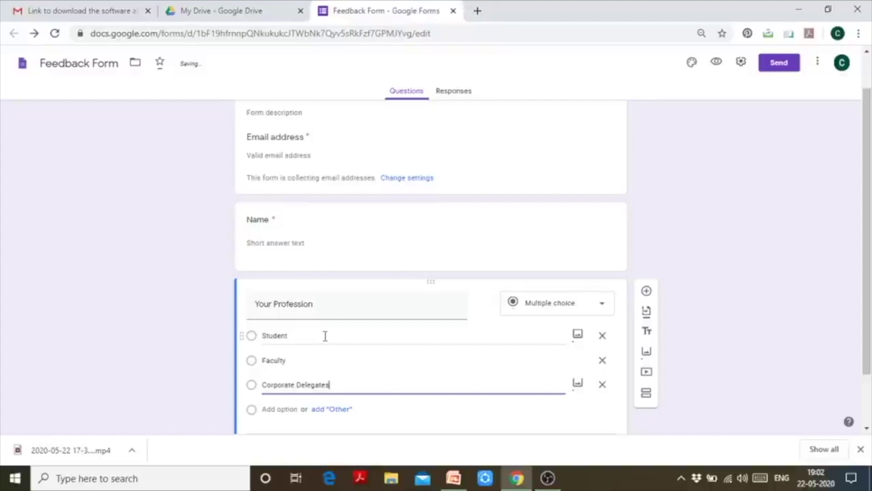
{"action": "scroll", "coordinate": [869, 372], "scroll_direction": "down", "scroll_amount": 2}
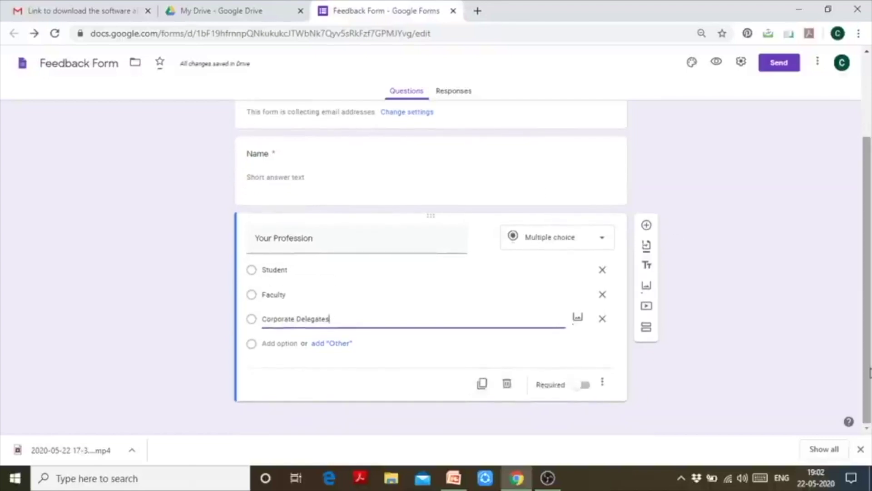
{"action": "left_click", "coordinate": [585, 385]}
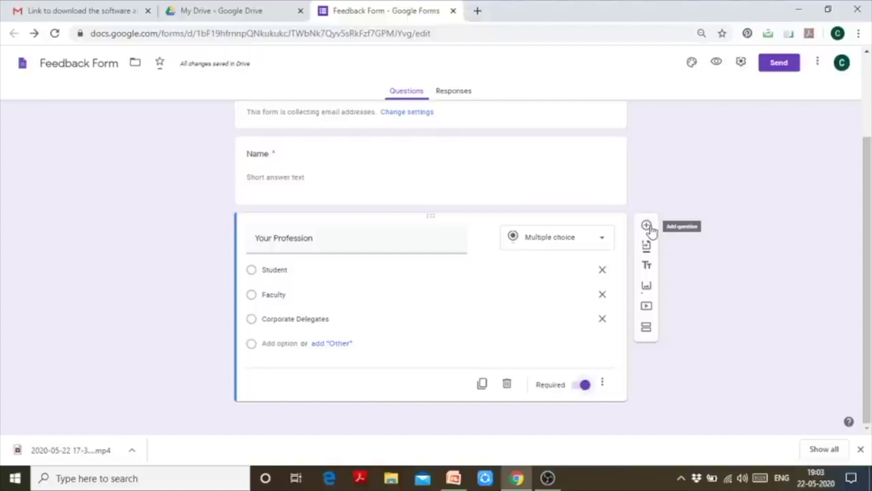
Step: Add a section after the profession question, title it "Student's Information", and insert a new question in it
{"action": "left_click", "coordinate": [647, 327]}
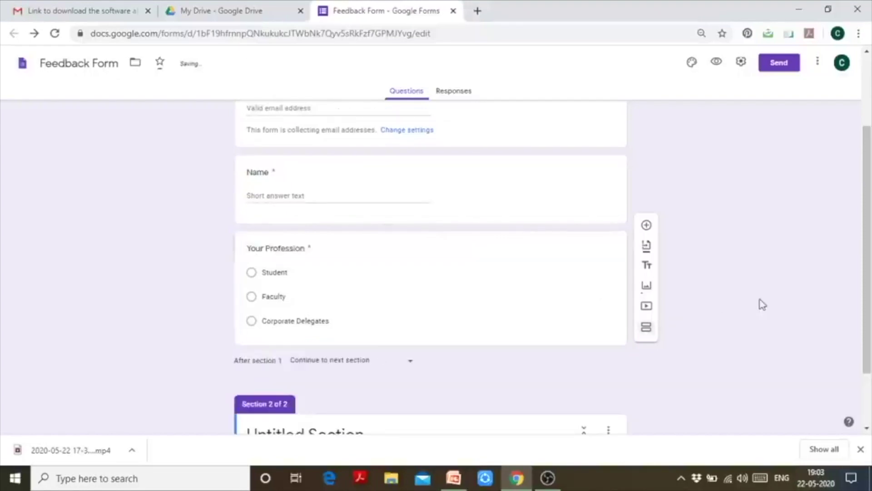
{"action": "left_click_drag", "start_coordinate": [867, 302], "coordinate": [871, 356]}
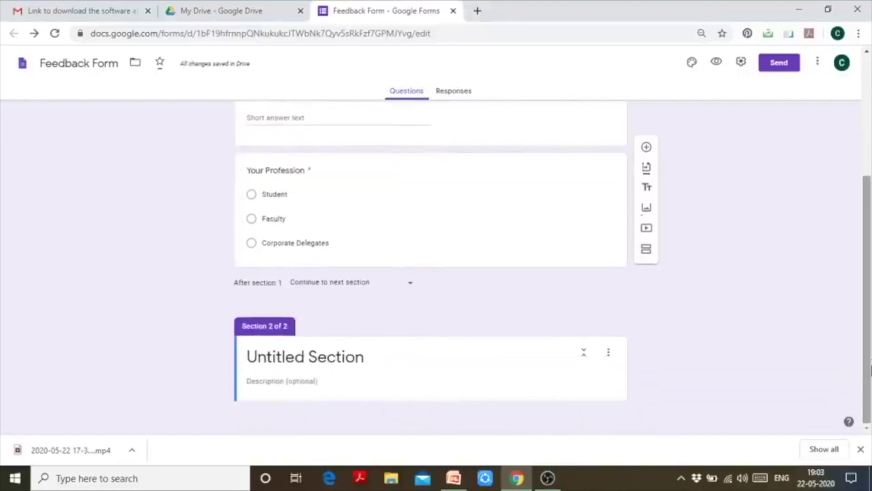
{"action": "left_click", "coordinate": [363, 357]}
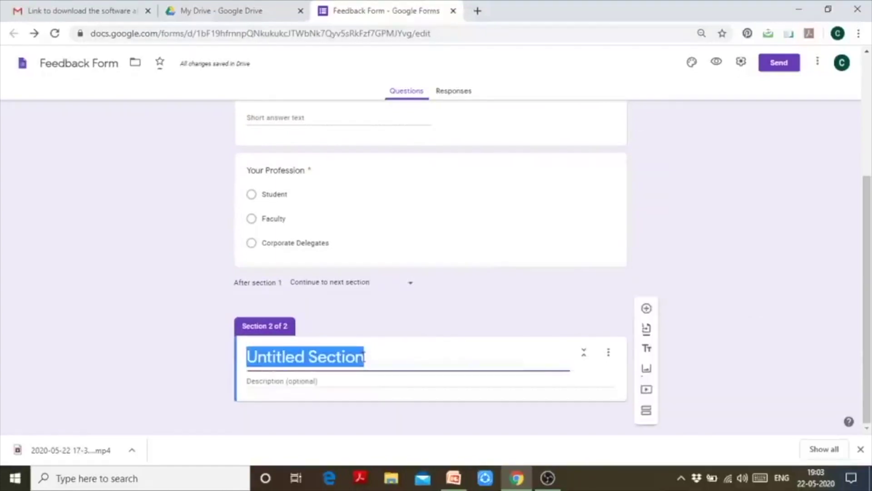
{"action": "key", "text": "BackSpace"}
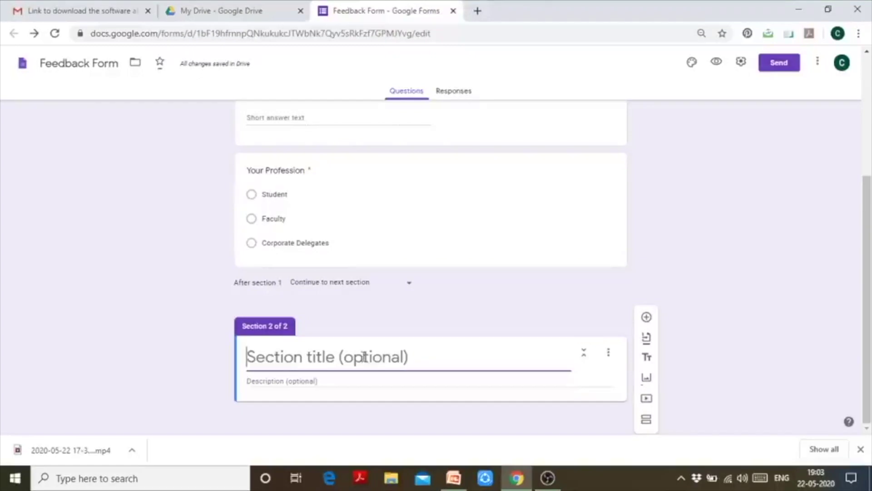
{"action": "type", "text": "S"}
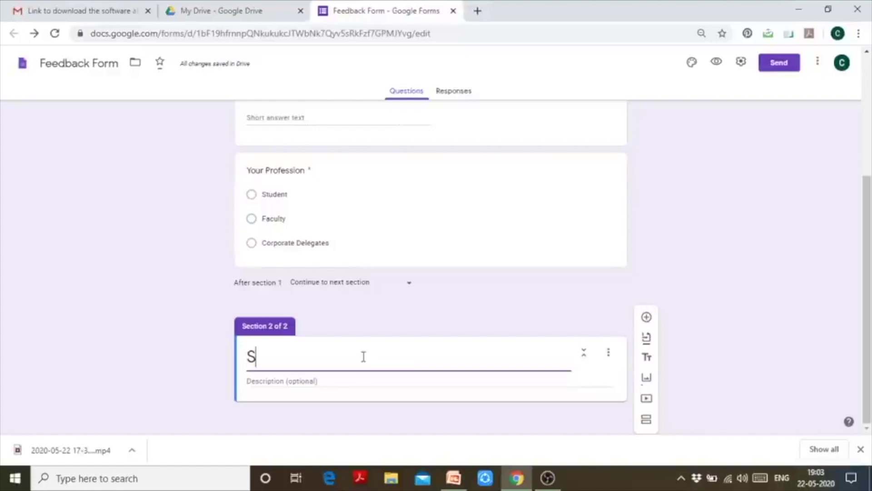
{"action": "type", "text": "tudent"}
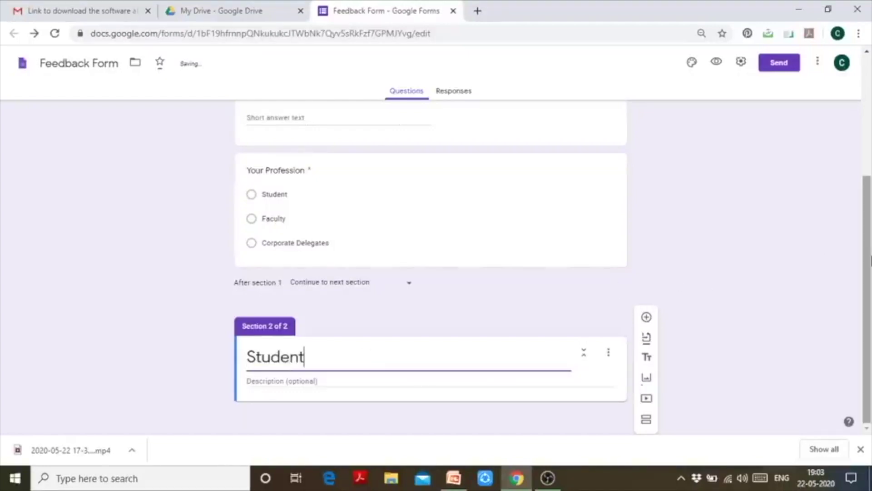
{"action": "type", "text": "'s I"}
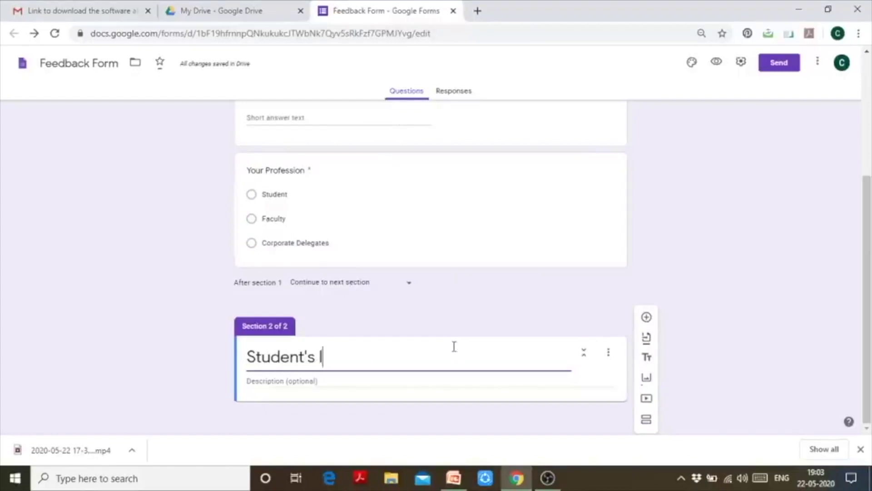
{"action": "type", "text": "nformation"}
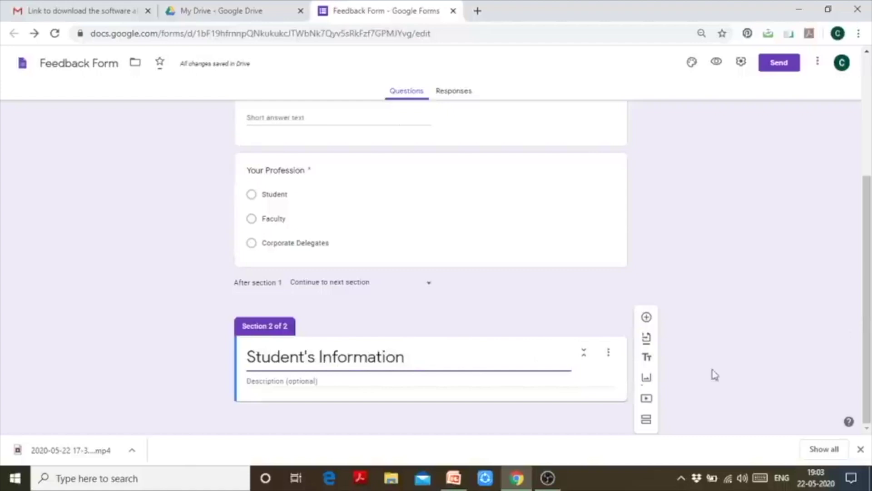
{"action": "left_click", "coordinate": [647, 317]}
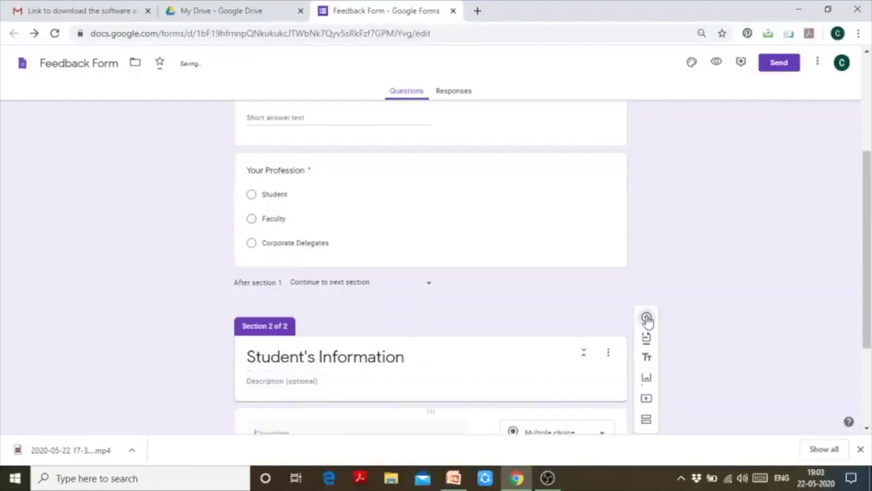
{"action": "scroll", "coordinate": [409, 288], "scroll_direction": "down", "scroll_amount": 3}
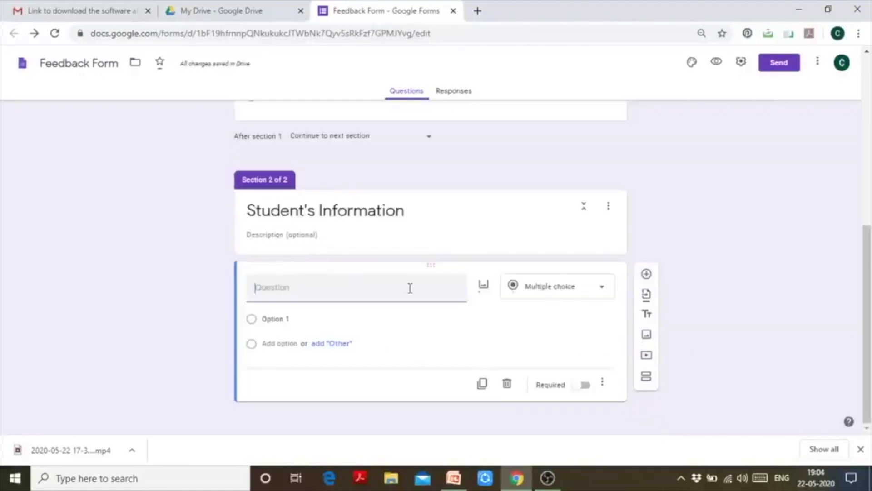
{"action": "type", "text": "Department"}
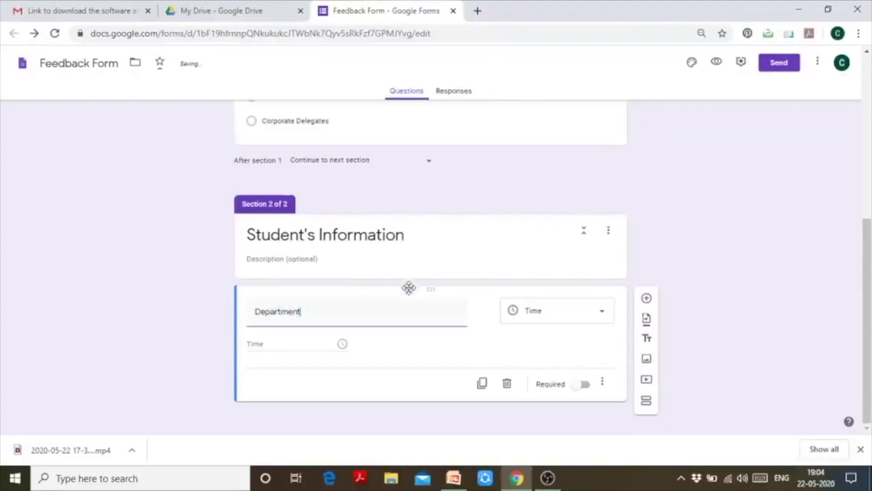
{"action": "key", "text": "BackSpace"}
{"action": "key", "text": "BackSpace"}
{"action": "key", "text": "BackSpace"}
{"action": "key", "text": "BackSpace"}
{"action": "key", "text": "BackSpace"}
{"action": "key", "text": "BackSpace"}
{"action": "key", "text": "BackSpace"}
{"action": "key", "text": "BackSpace"}
{"action": "key", "text": "BackSpace"}
{"action": "key", "text": "BackSpace"}
{"action": "type", "text": "Cont"}
{"action": "key", "text": "BackSpace"}
{"action": "key", "text": "BackSpace"}
{"action": "key", "text": "BackSpace"}
{"action": "key", "text": "BackSpace"}
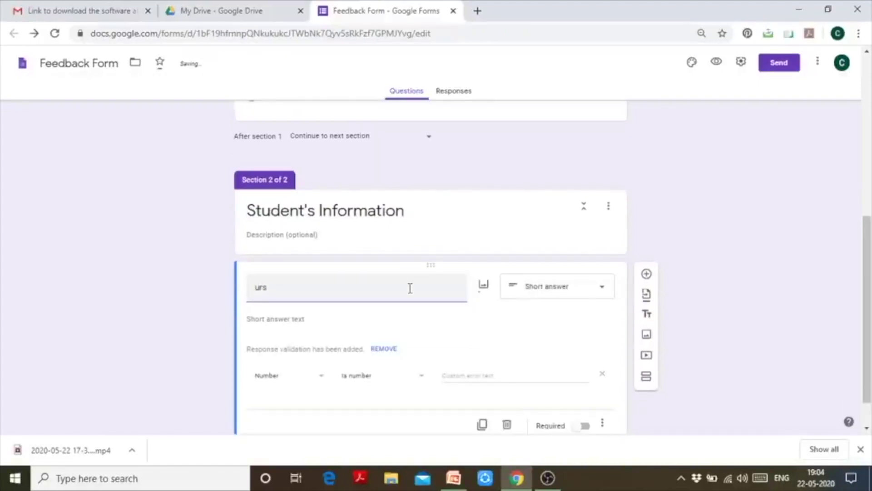
Step: Title the new question in the Student's Information section "Course" and make it required
{"action": "type", "text": "Course"}
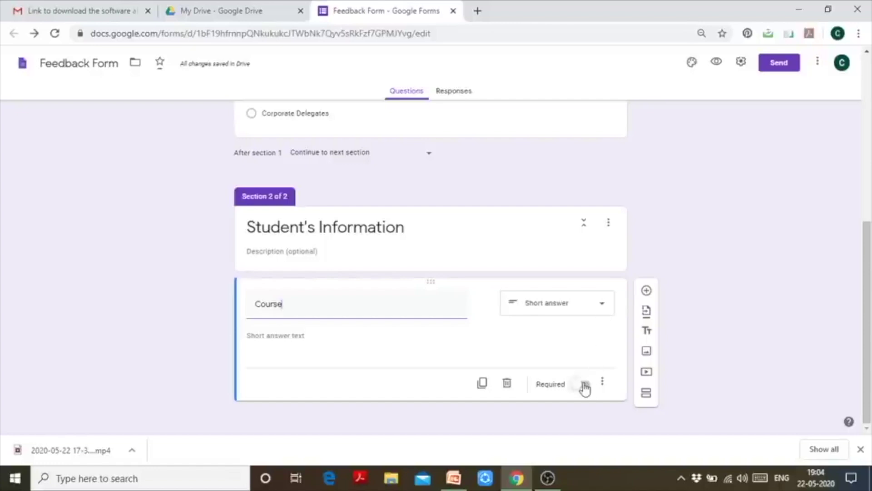
{"action": "left_click", "coordinate": [585, 384]}
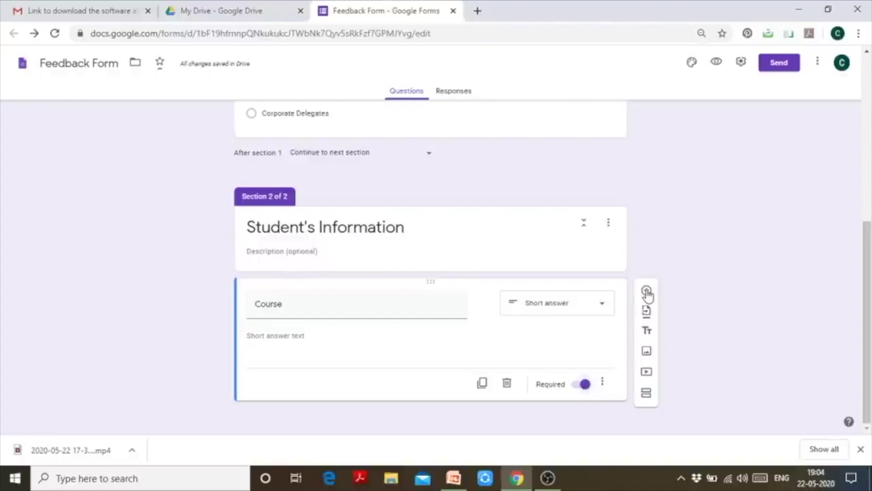
Step: Add a multiple-choice question titled "Year" below Course and name its first option "1st Year"
{"action": "left_click", "coordinate": [646, 291]}
{"action": "type", "text": "Year"}
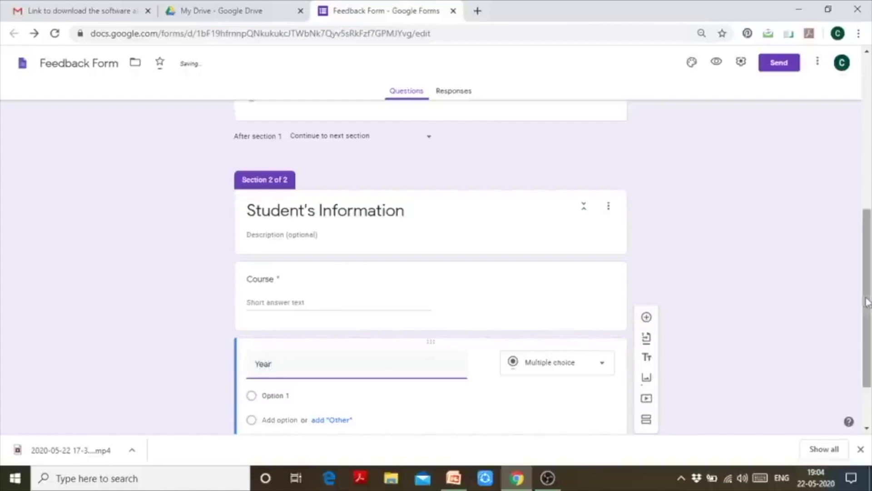
{"action": "left_click_drag", "start_coordinate": [867, 302], "coordinate": [870, 405]}
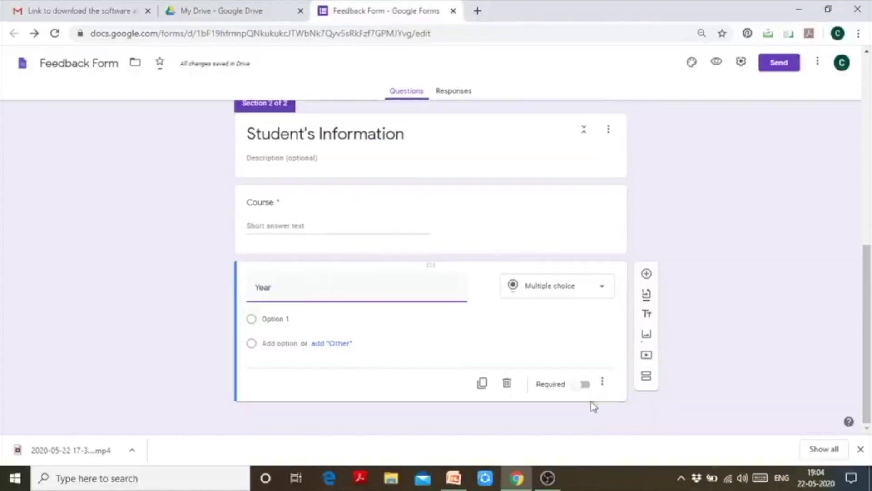
{"action": "left_click", "coordinate": [290, 319]}
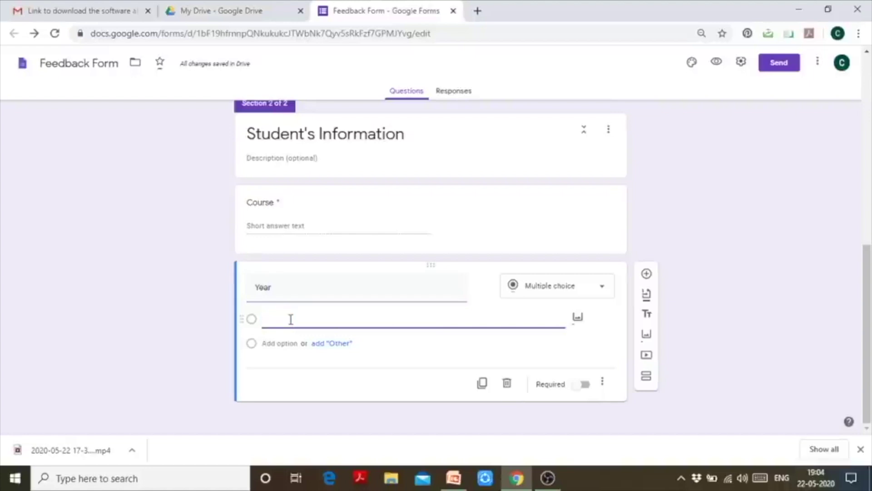
{"action": "type", "text": "st Yea"}
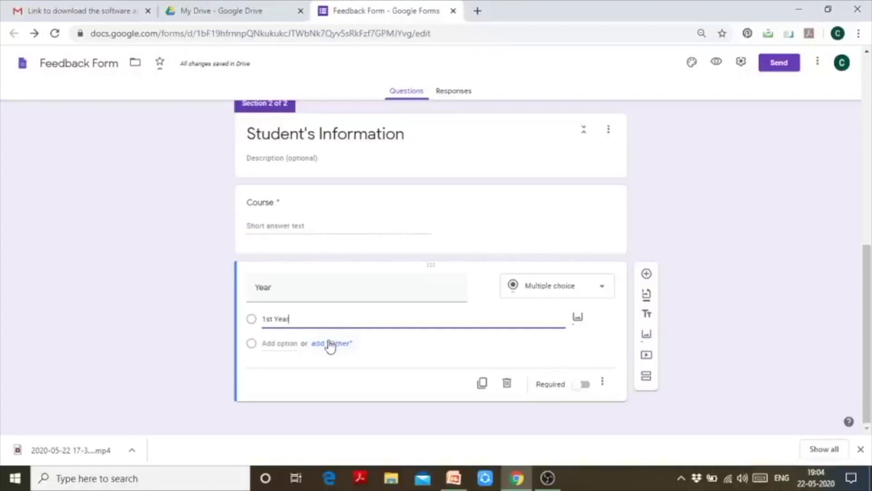
Step: Add the options 2nd Year, 3rd Year and 4th Year to the Year question and make it required
{"action": "left_click", "coordinate": [297, 344]}
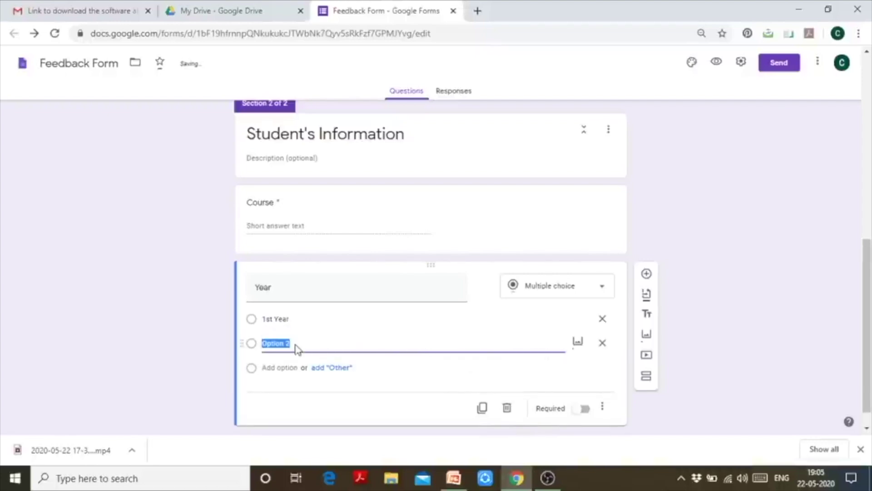
{"action": "key", "text": "BackSpace"}
{"action": "type", "text": "2nd"}
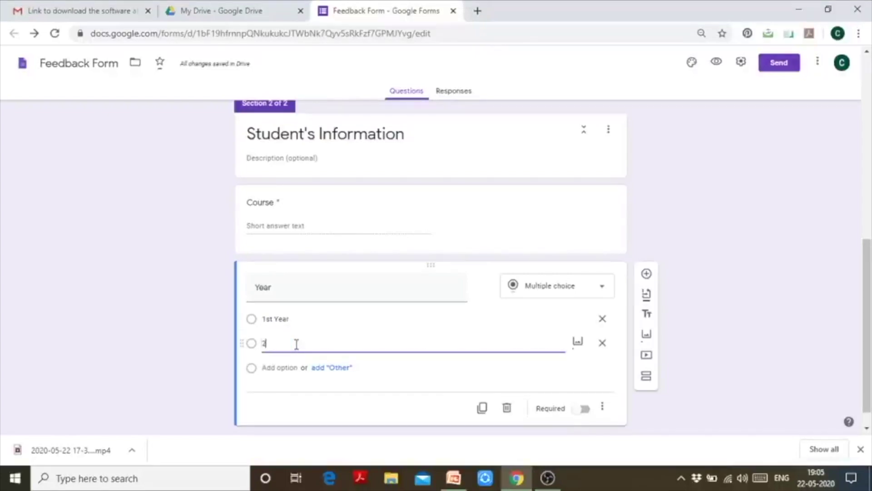
{"action": "type", "text": " Year"}
{"action": "key", "text": "Return"}
{"action": "type", "text": "3"}
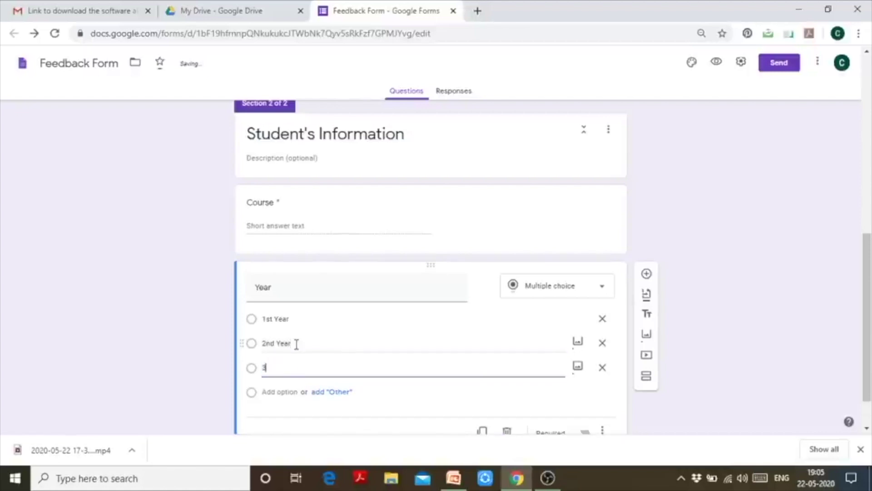
{"action": "type", "text": "rd Year"}
{"action": "key", "text": "Return"}
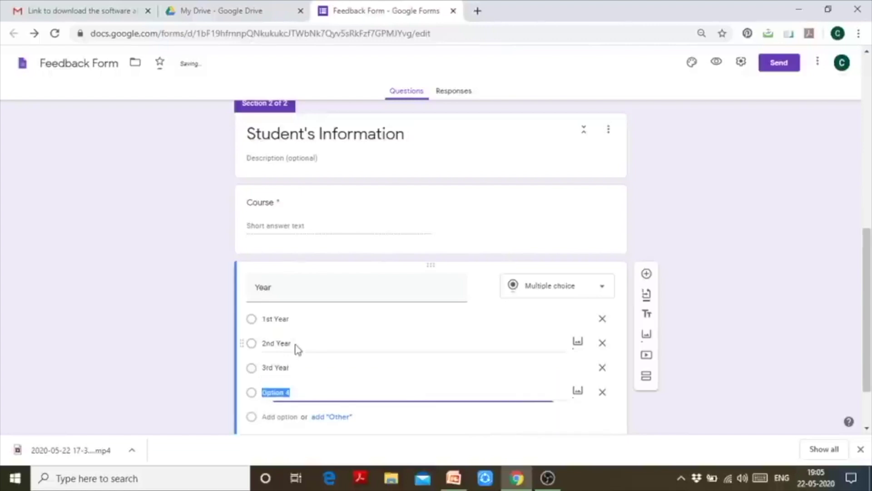
{"action": "type", "text": "4th "}
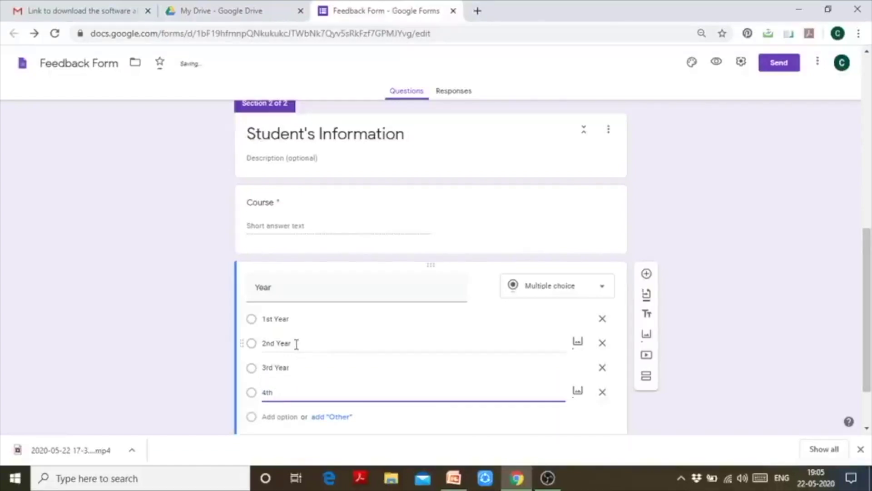
{"action": "type", "text": "Year"}
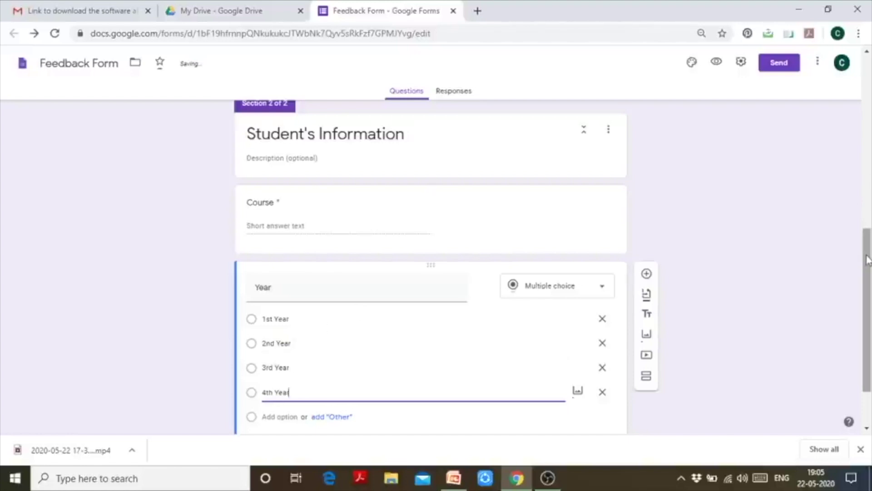
{"action": "scroll", "coordinate": [866, 273], "scroll_direction": "down", "scroll_amount": 2}
{"action": "left_click", "coordinate": [585, 385]}
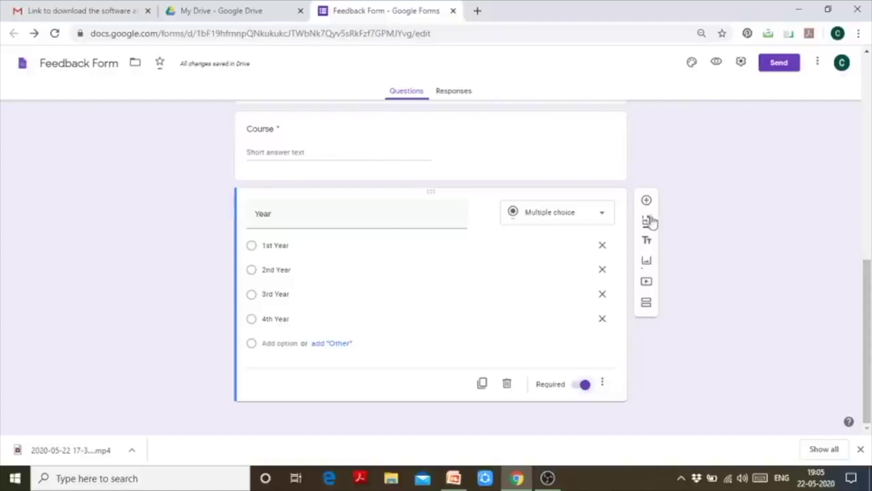
Step: Add a paragraph question below Year titled "Any Suggestions/Comments that you wish to give (Pl write)"
{"action": "left_click", "coordinate": [646, 200]}
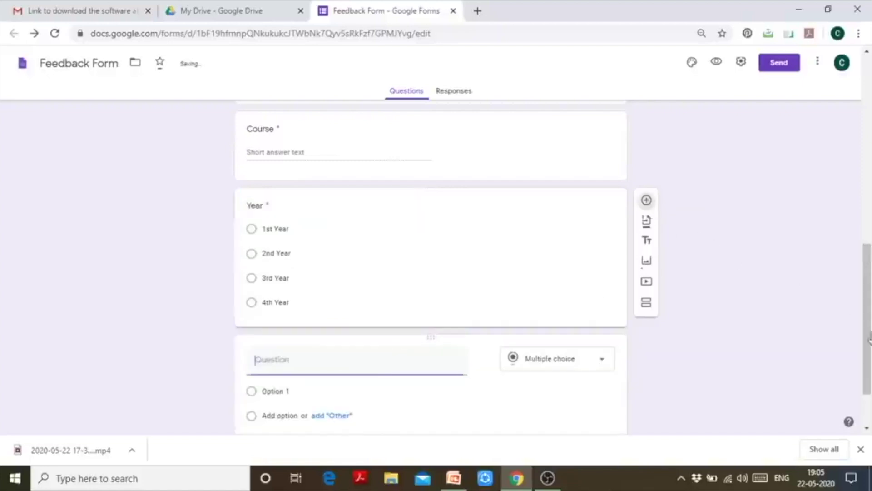
{"action": "type", "text": "Ay"}
{"action": "type", "text": "ny Suggestio"}
{"action": "type", "text": "ns/Comments"}
{"action": "type", "text": " that yo"}
{"action": "type", "text": "u wish"}
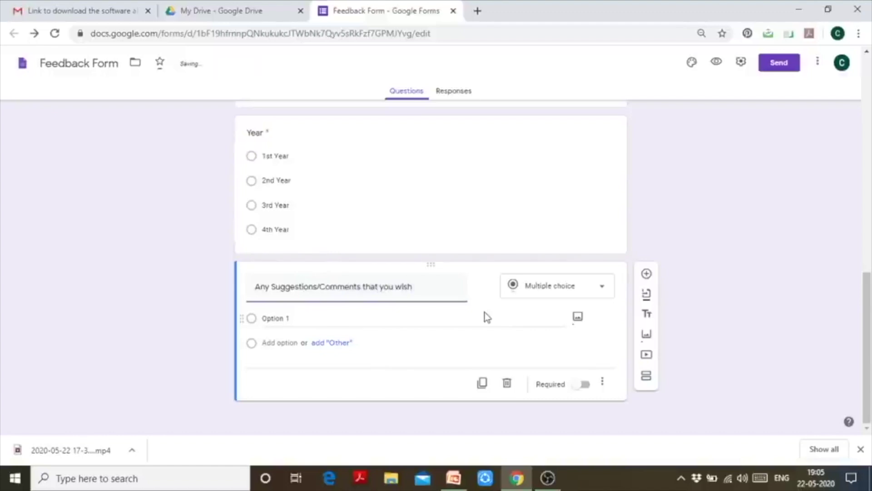
{"action": "type", "text": " to give"}
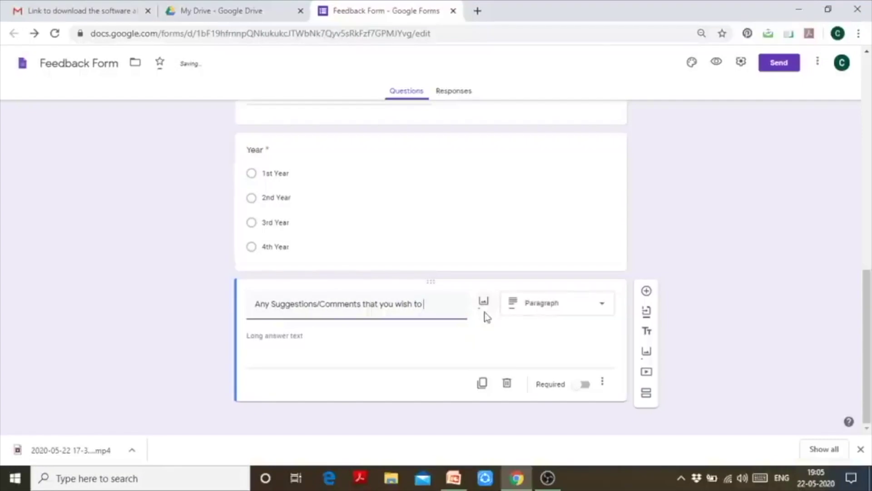
{"action": "type", "text": " (Pl"}
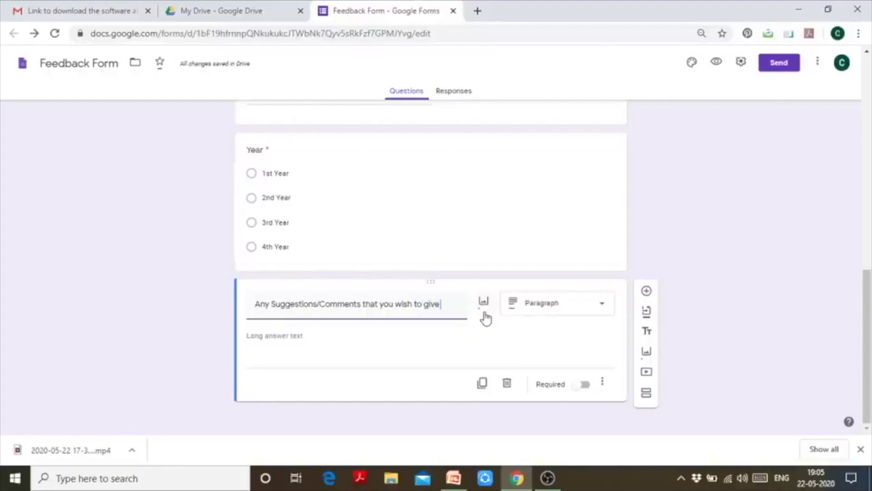
{"action": "type", "text": " write"}
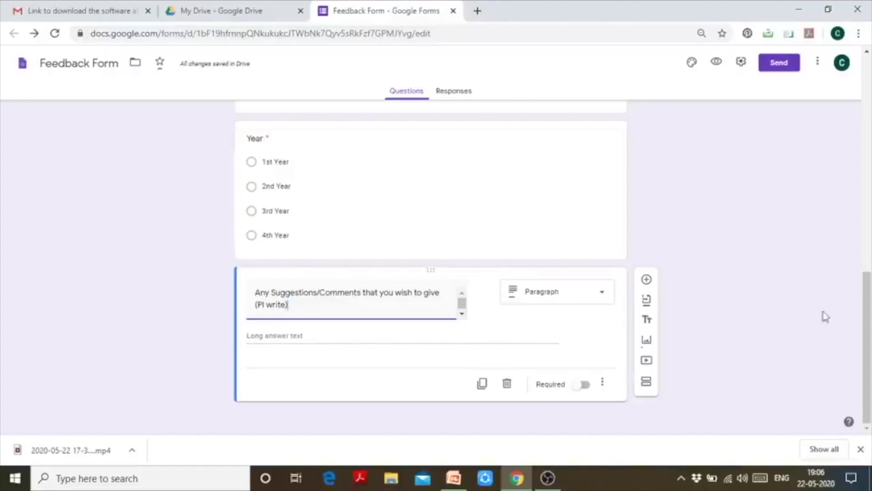
{"action": "mouse_move", "coordinate": [480, 327]}
{"action": "right_click", "coordinate": [869, 289]}
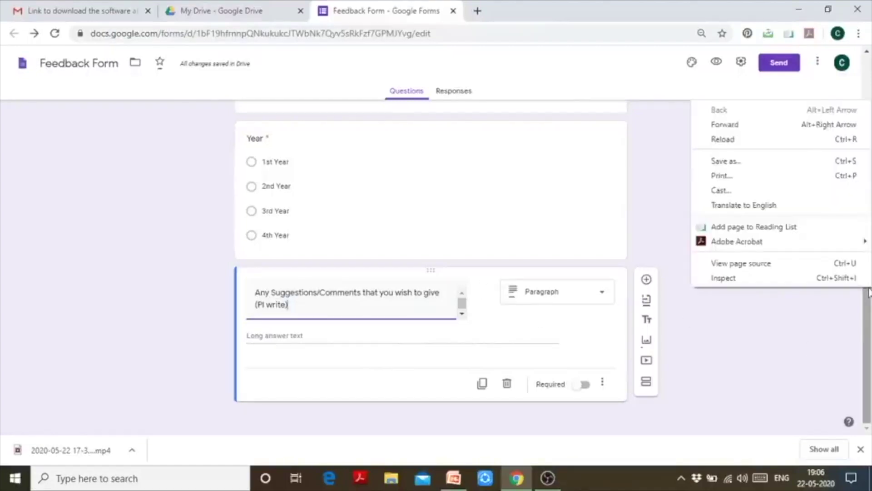
{"action": "left_click", "coordinate": [871, 340]}
{"action": "mouse_move", "coordinate": [871, 339]}
{"action": "left_mouse_down"}
{"action": "mouse_move", "coordinate": [870, 257]}
{"action": "mouse_move", "coordinate": [870, 340]}
{"action": "left_mouse_up"}
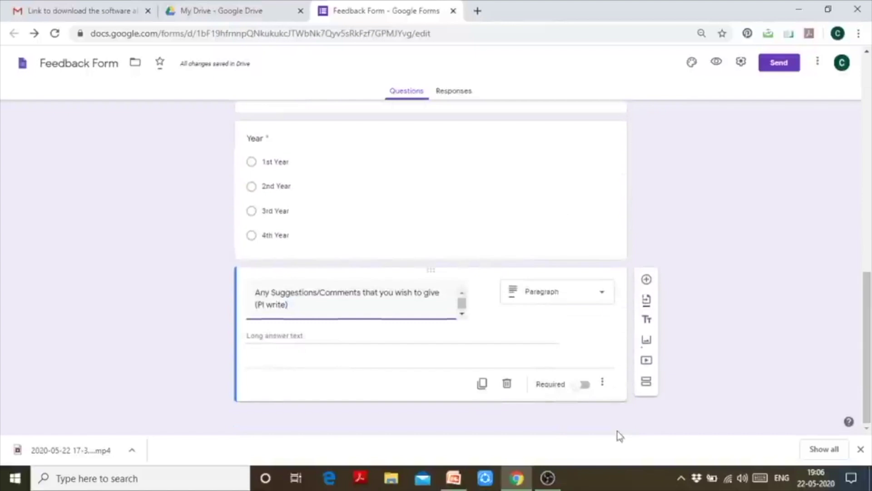
Step: Add a new section after the suggestions question and title it "Faculty's Information"
{"action": "left_click", "coordinate": [647, 384]}
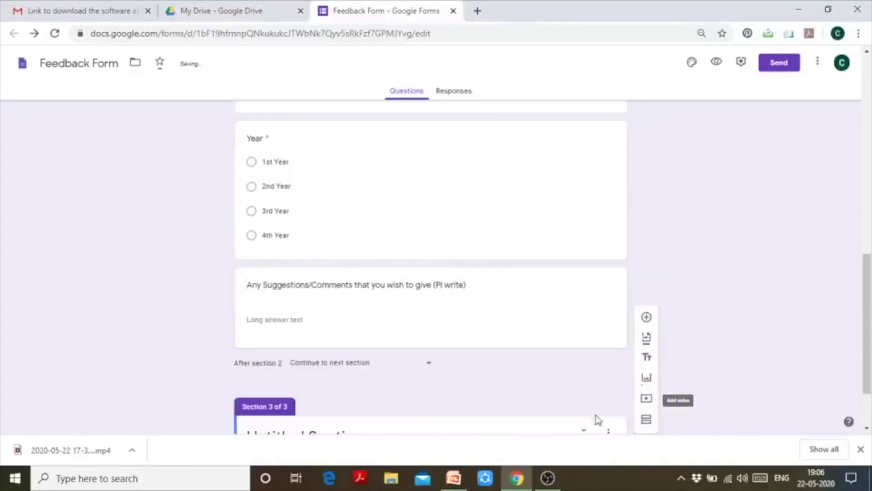
{"action": "left_click_drag", "start_coordinate": [866, 321], "coordinate": [866, 415]}
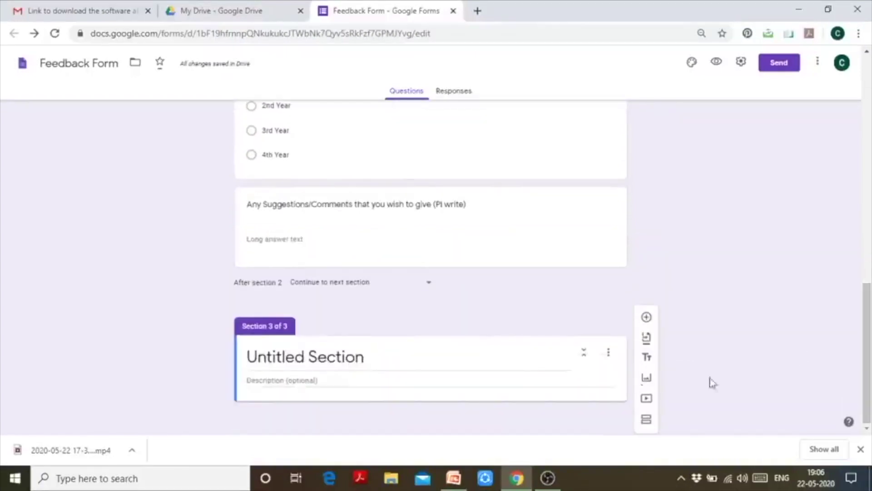
{"action": "left_click", "coordinate": [450, 351]}
{"action": "type", "text": "F"}
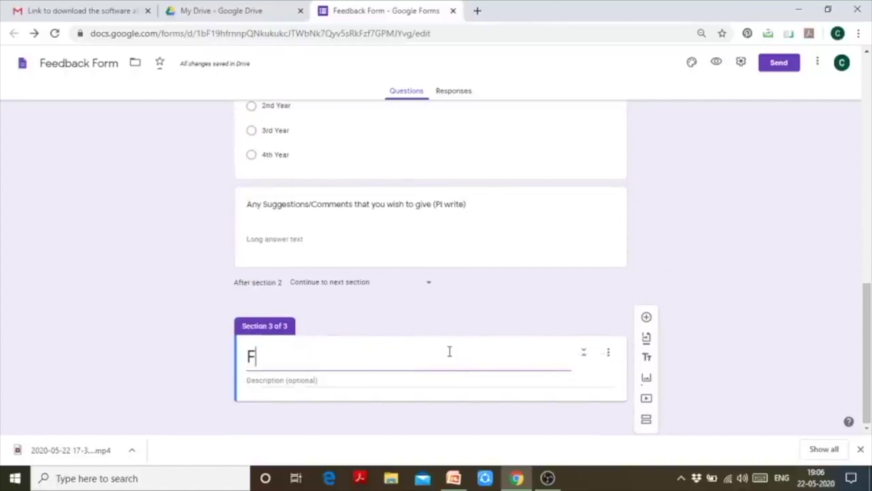
{"action": "type", "text": "aculty's"}
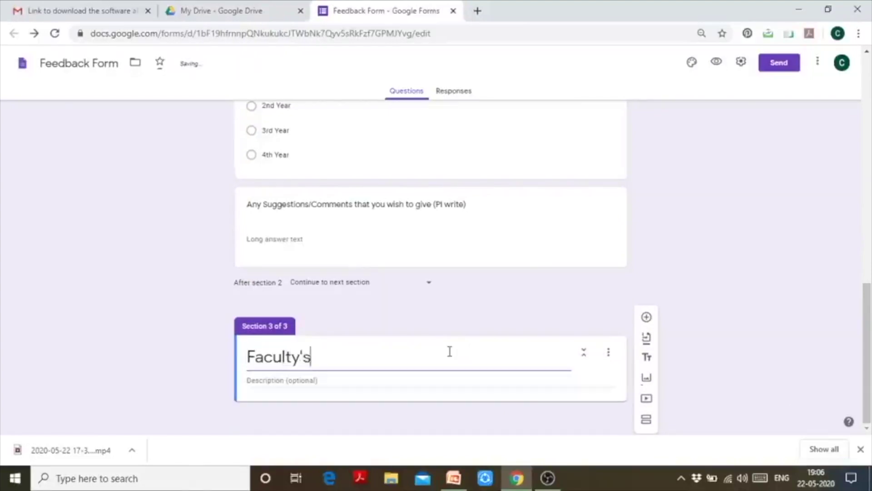
{"action": "type", "text": " Profie"}
{"action": "key", "text": "BackSpace"}
{"action": "type", "text": "le"}
{"action": "key", "text": "BackSpace"}
{"action": "key", "text": "BackSpace"}
{"action": "key", "text": "BackSpace"}
{"action": "key", "text": "BackSpace"}
{"action": "key", "text": "BackSpace"}
{"action": "key", "text": "BackSpace"}
{"action": "key", "text": "BackSpace"}
{"action": "key", "text": "BackSpace"}
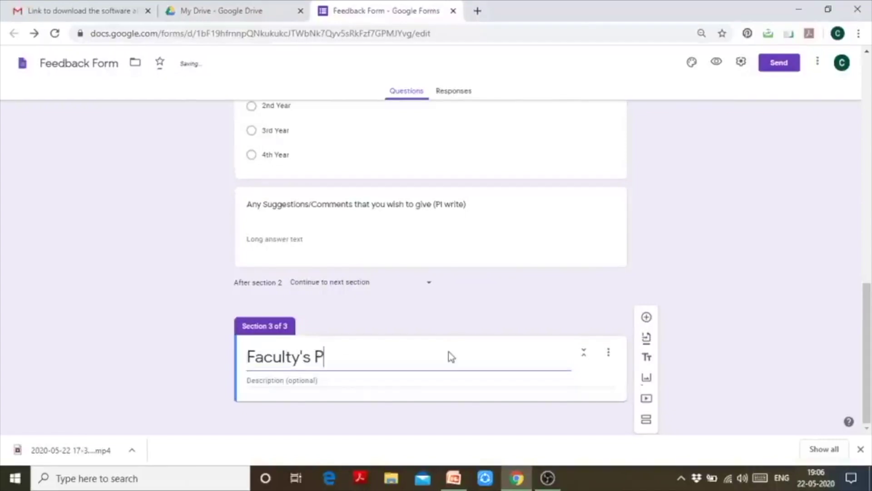
{"action": "type", "text": "Information"}
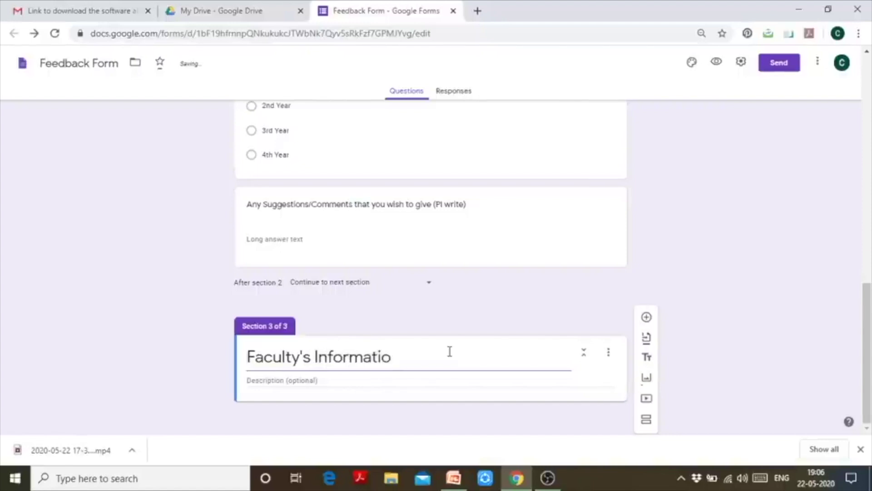
Step: Add a required short-answer question titled "Designation" to the Faculty's Information section and insert another question below it
{"action": "left_click", "coordinate": [649, 320]}
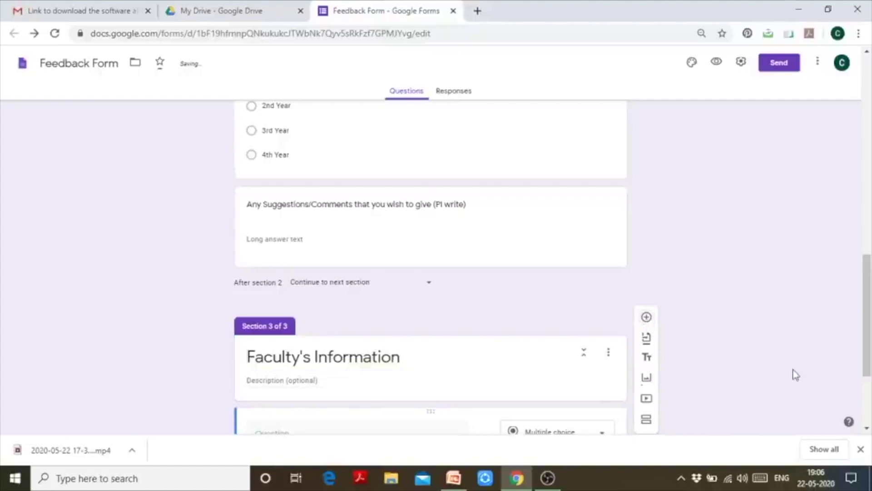
{"action": "scroll", "coordinate": [868, 344], "scroll_direction": "down", "scroll_amount": 3}
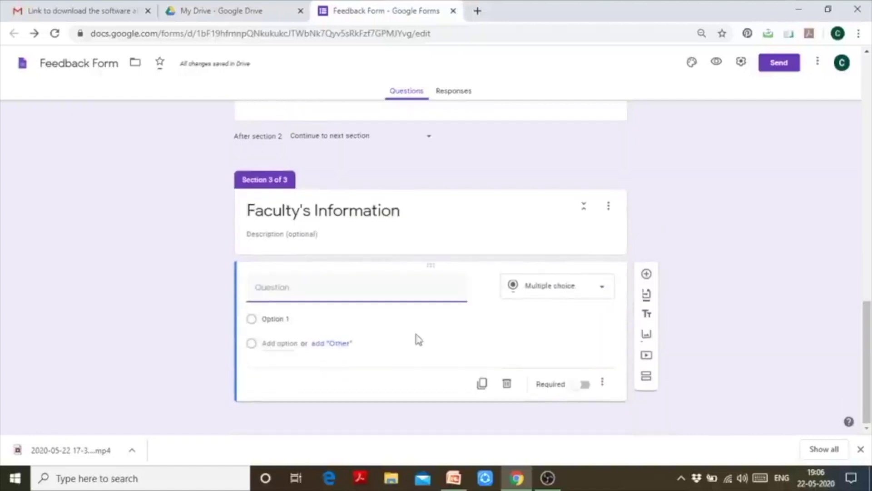
{"action": "type", "text": "Desig"}
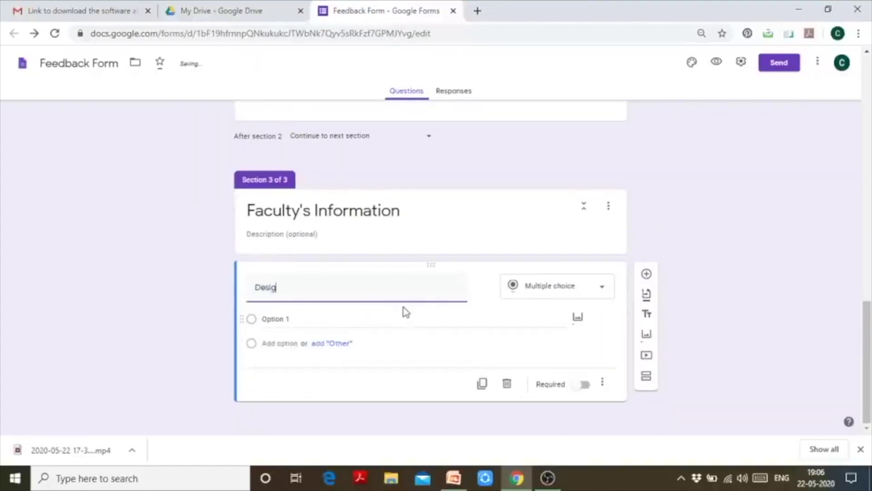
{"action": "type", "text": "nation"}
{"action": "left_click", "coordinate": [581, 386]}
{"action": "left_click", "coordinate": [648, 291]}
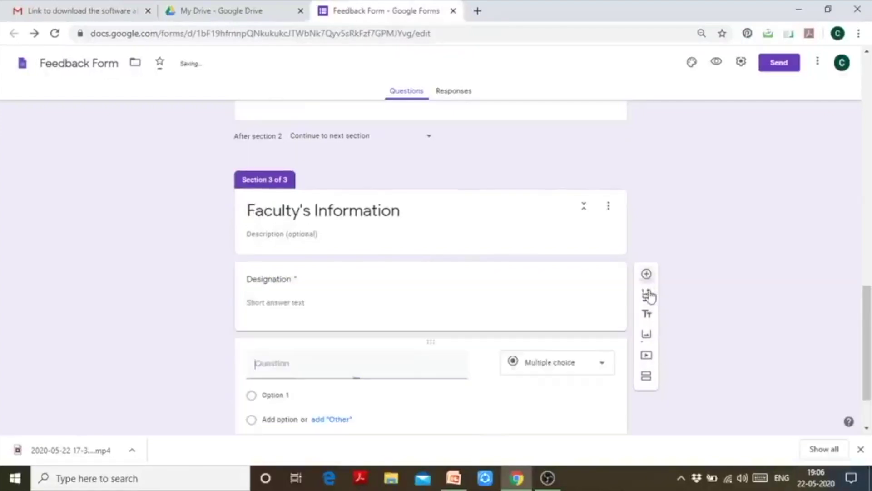
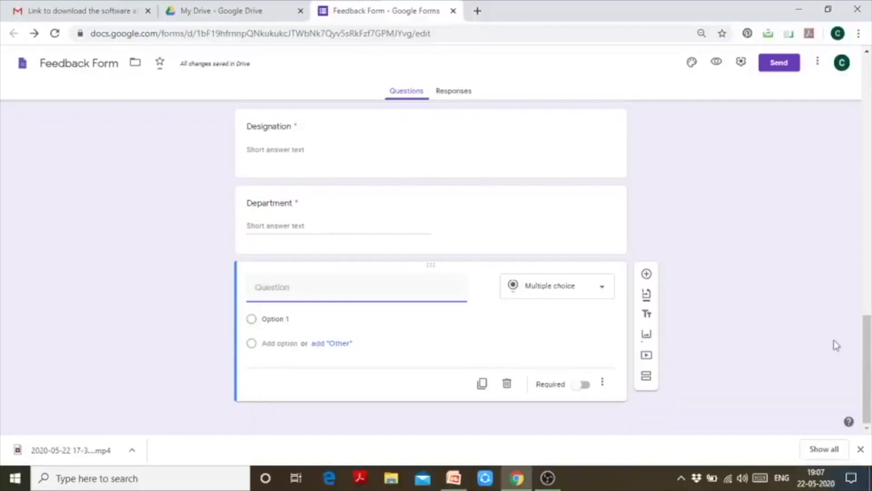
Step: Duplicate the suggestions/comments question in the Student's Information section
{"action": "left_click_drag", "start_coordinate": [868, 372], "coordinate": [869, 298]}
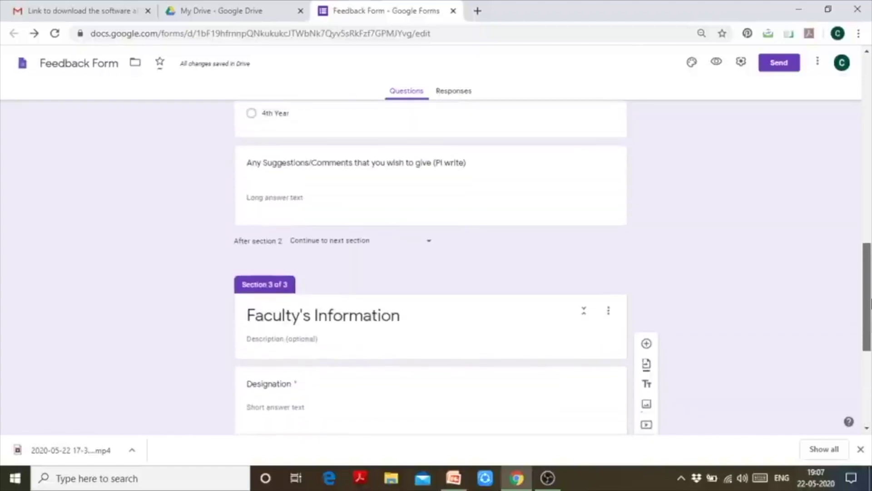
{"action": "left_click", "coordinate": [486, 187]}
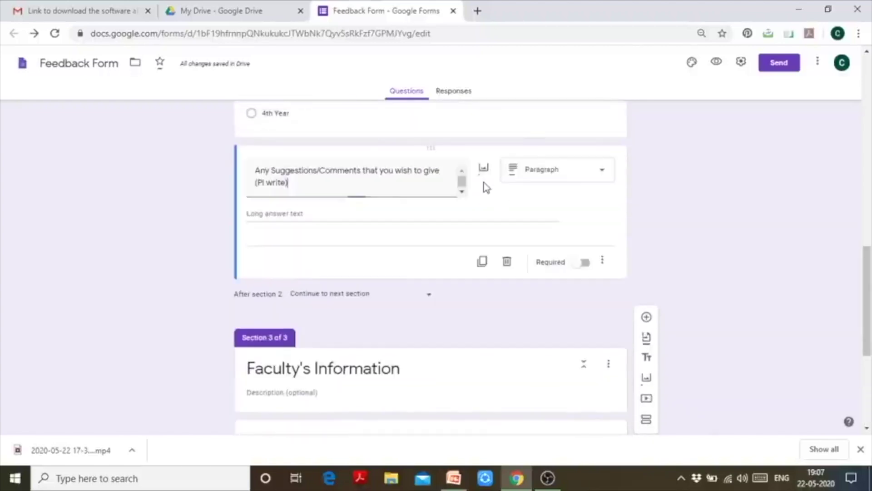
{"action": "left_click", "coordinate": [483, 262]}
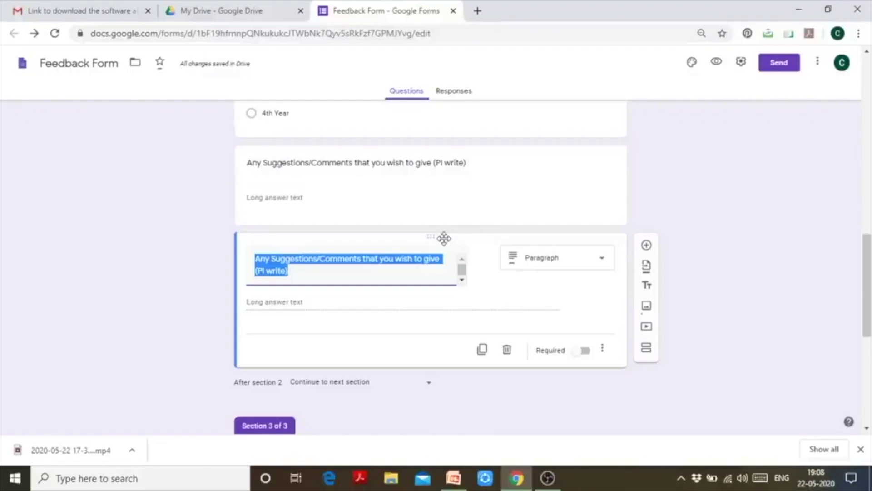
Step: Move the duplicated suggestions/comments question into the Faculty's Information section, directly below Department and above the blank question
{"action": "left_click_drag", "start_coordinate": [443, 238], "coordinate": [473, 240]}
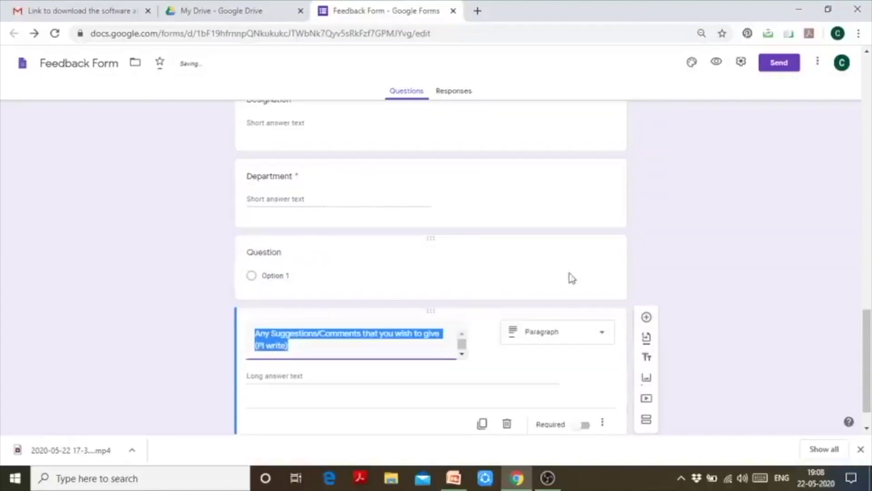
{"action": "left_click_drag", "start_coordinate": [439, 317], "coordinate": [440, 234]}
{"action": "left_click_drag", "start_coordinate": [862, 334], "coordinate": [836, 304]}
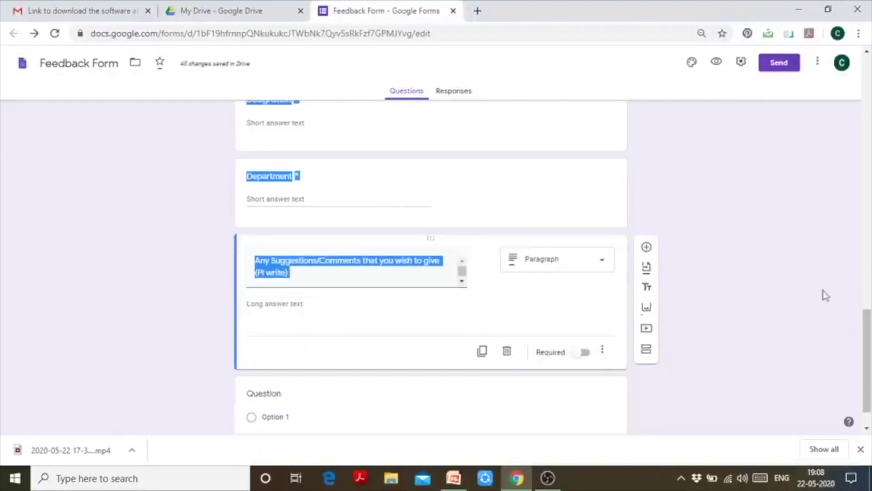
{"action": "scroll", "coordinate": [590, 364], "scroll_direction": "down", "scroll_amount": 2}
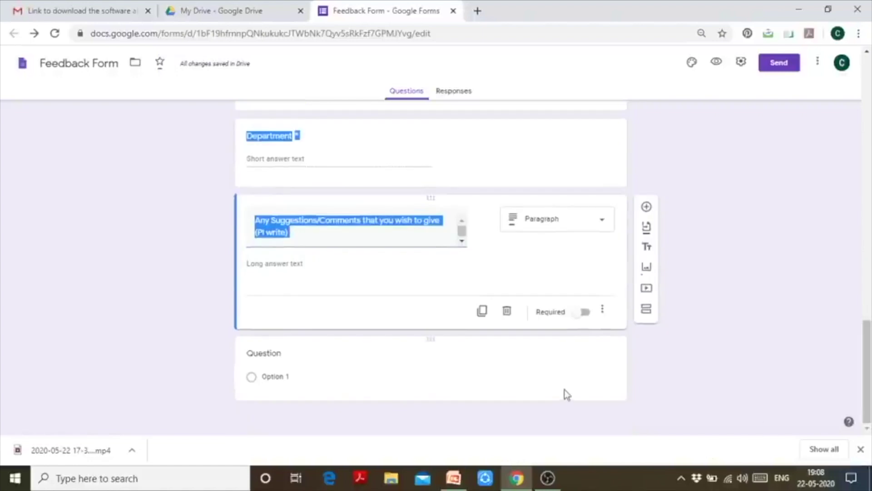
Step: Delete the blank multiple-choice question below the suggestions/comments question in the Faculty's Information section
{"action": "left_click", "coordinate": [512, 355]}
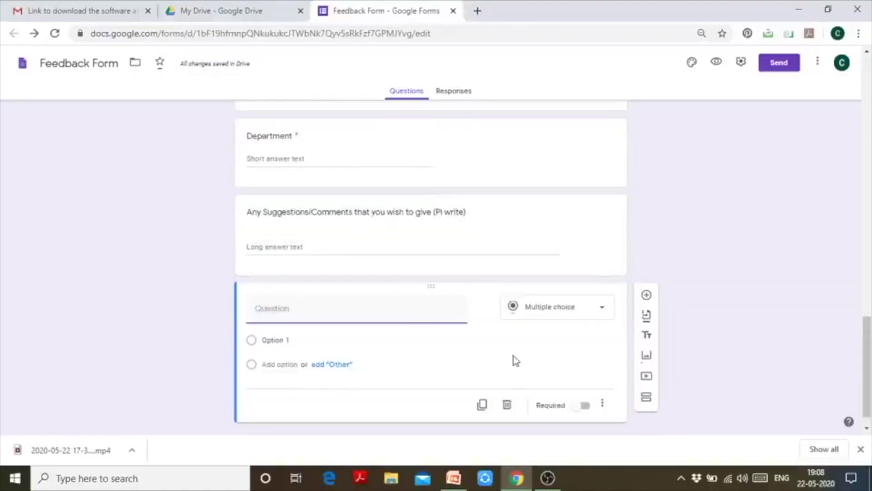
{"action": "left_click", "coordinate": [507, 406]}
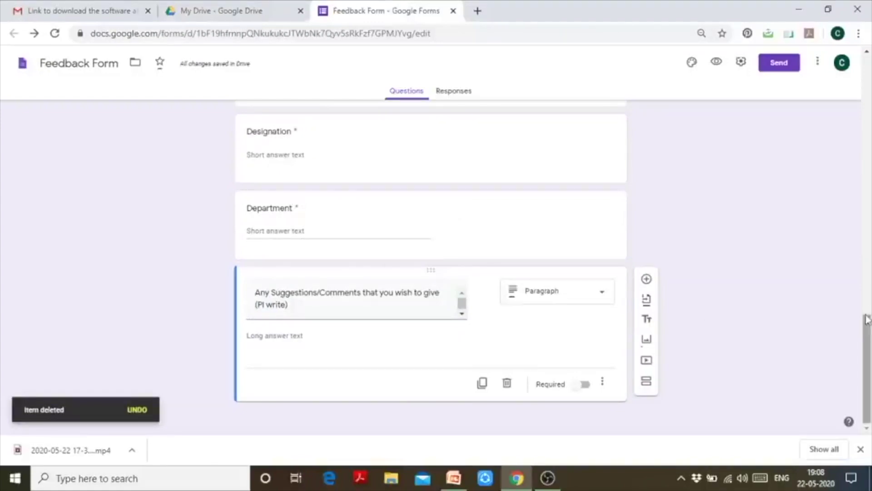
{"action": "right_click", "coordinate": [865, 270]}
{"action": "left_click", "coordinate": [824, 177]}
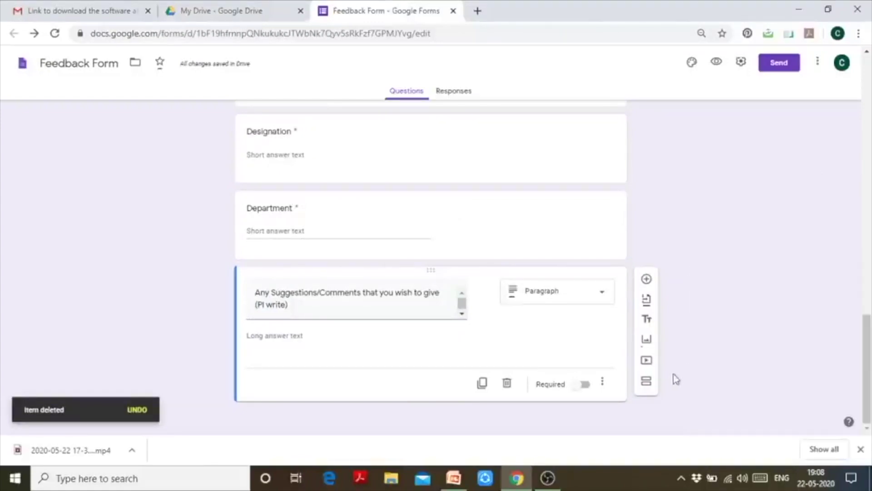
Step: Add a new section after the Faculty's Information section and title it "Corporate Delegate's Information"
{"action": "left_click", "coordinate": [651, 384]}
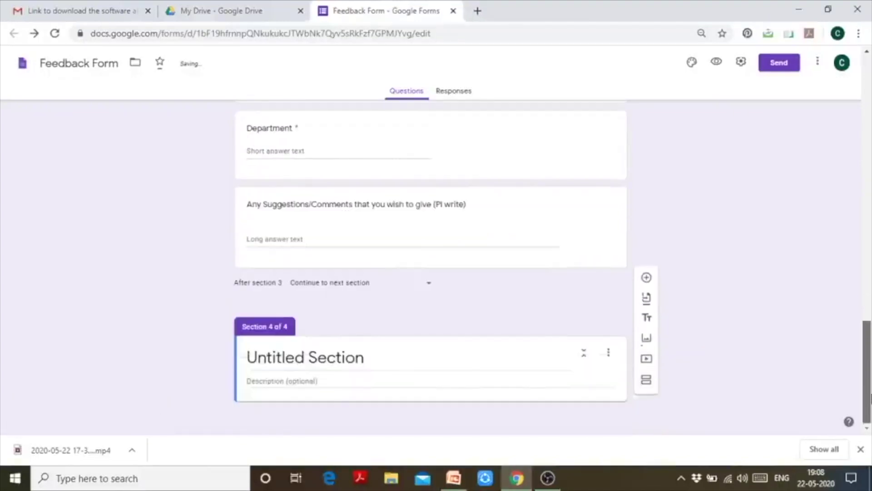
{"action": "left_click", "coordinate": [360, 358]}
{"action": "key", "text": "BackSpace"}
{"action": "type", "text": "Corpo"}
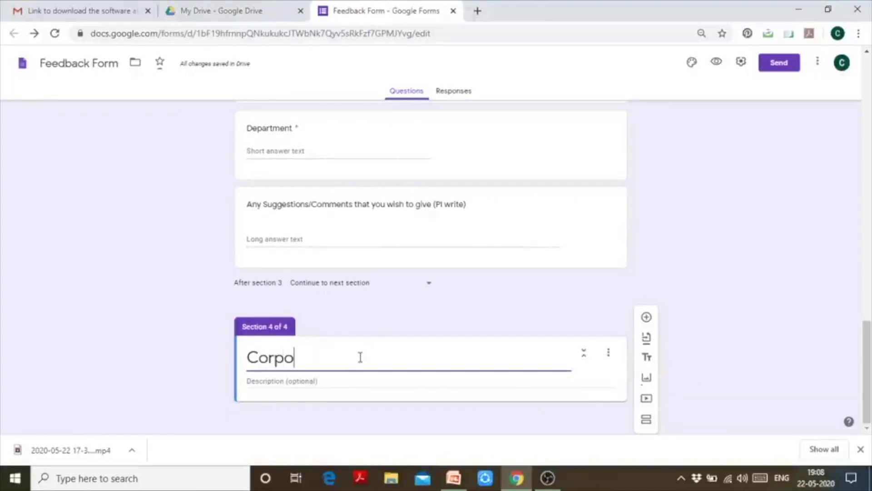
{"action": "type", "text": "rate Deleg"}
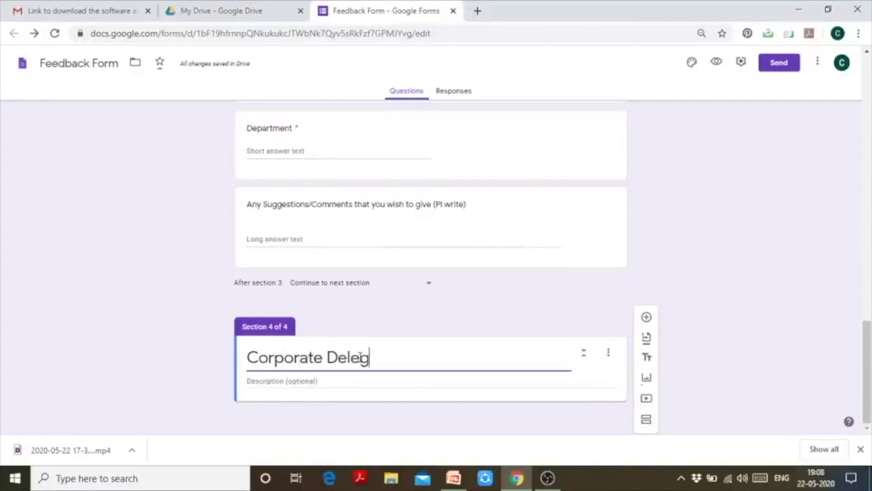
{"action": "type", "text": "ate's Information"}
Step: Add a required short-answer question titled "Designation/Department" to the Corporate Delegate's Information section
{"action": "left_click", "coordinate": [647, 320]}
{"action": "type", "text": "D"}
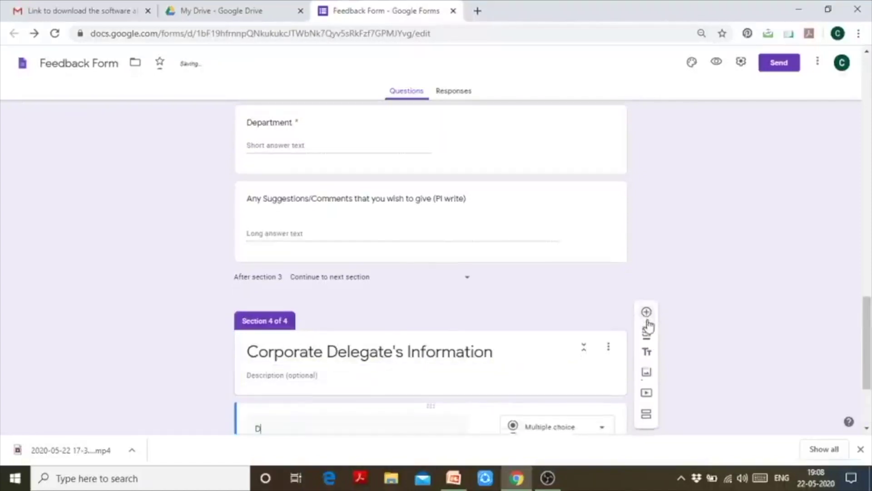
{"action": "type", "text": "esignation/Department"}
{"action": "left_click", "coordinate": [584, 386]}
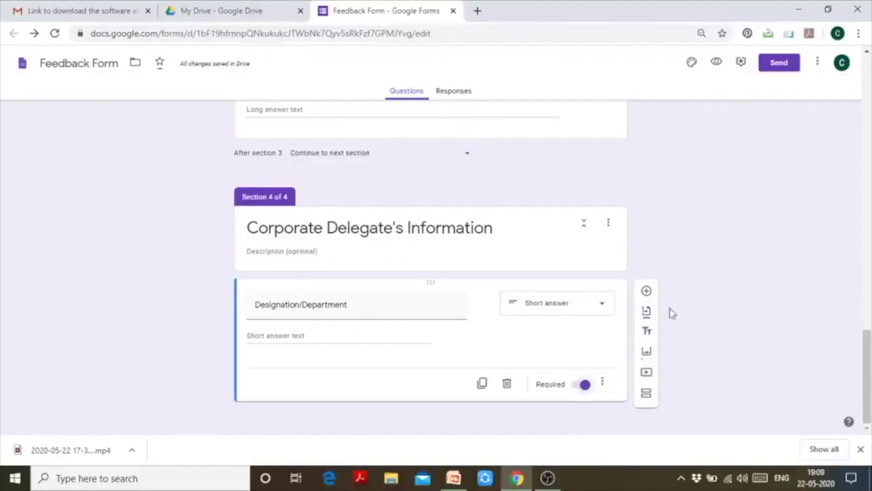
Step: Add a required short-answer question titled "Name of the Organisation" below the Designation/Department question
{"action": "left_click", "coordinate": [646, 292]}
{"action": "type", "text": "Na"}
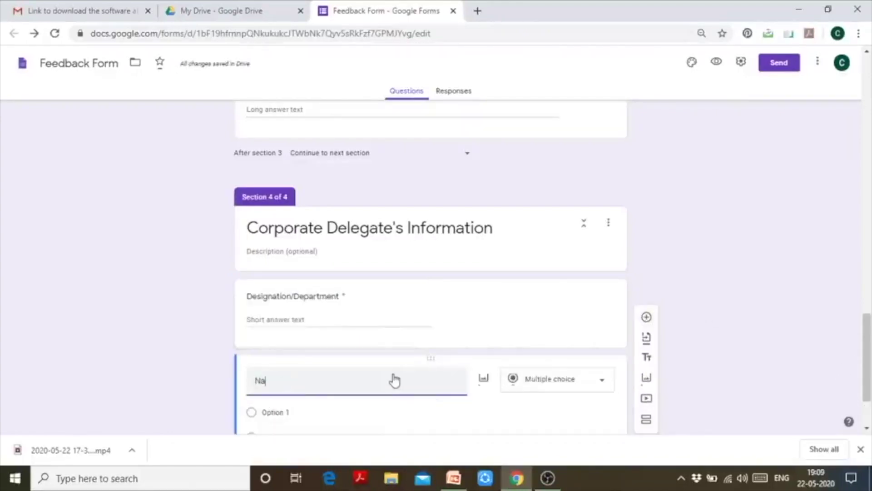
{"action": "type", "text": "me of the Organisation"}
{"action": "scroll", "coordinate": [867, 391], "scroll_direction": "down", "scroll_amount": 2}
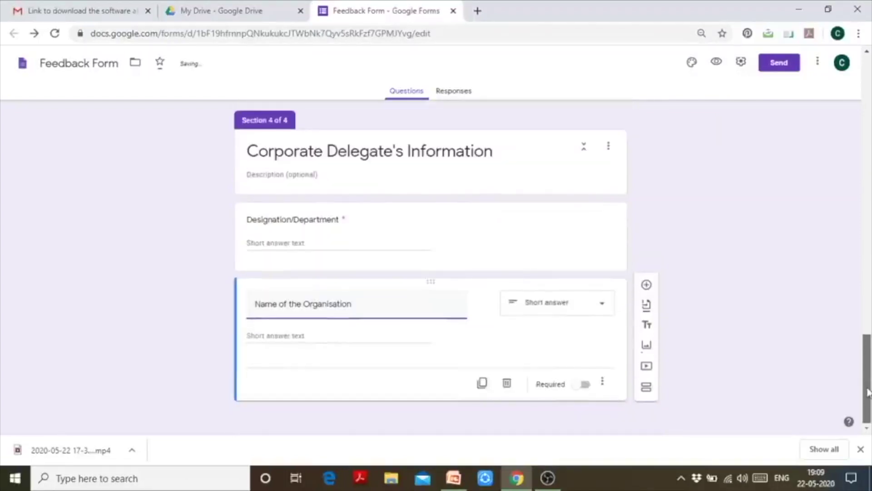
{"action": "left_click", "coordinate": [586, 386]}
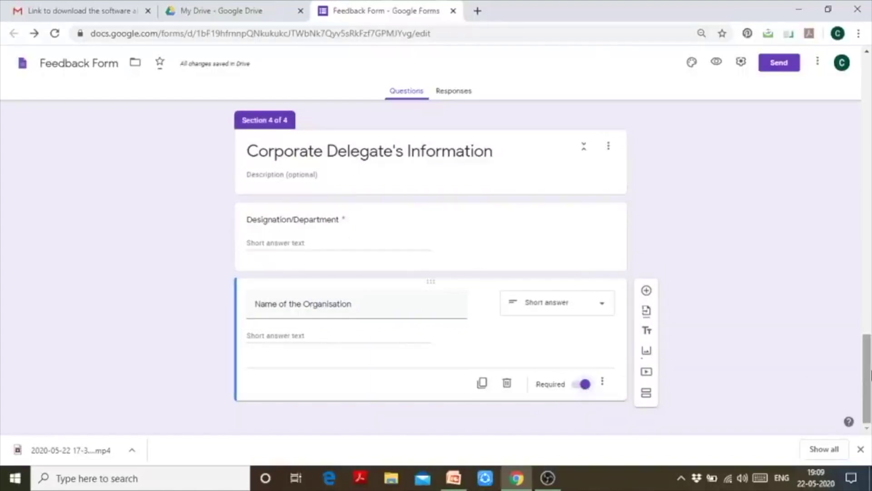
Step: Duplicate the Faculty section's suggestions/comments question and move the copy below Name of the Organisation in the Corporate Delegate's Information section
{"action": "scroll", "coordinate": [867, 375], "scroll_direction": "up", "scroll_amount": 4}
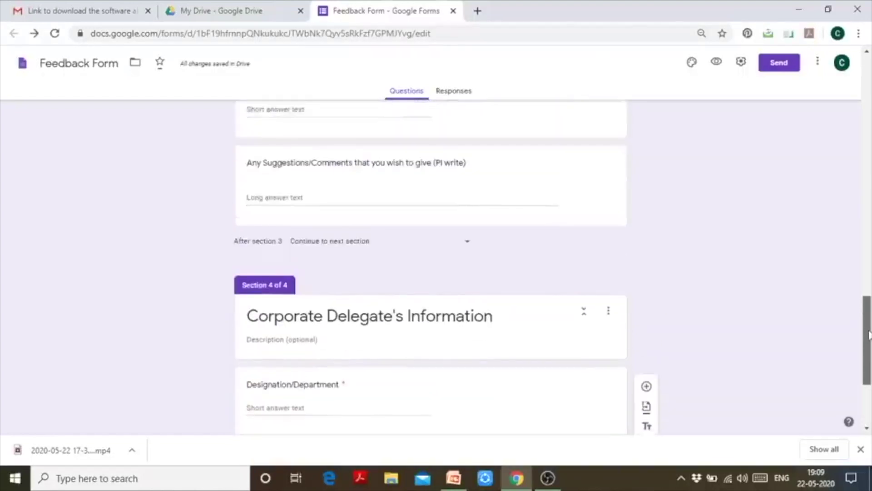
{"action": "left_click", "coordinate": [497, 206]}
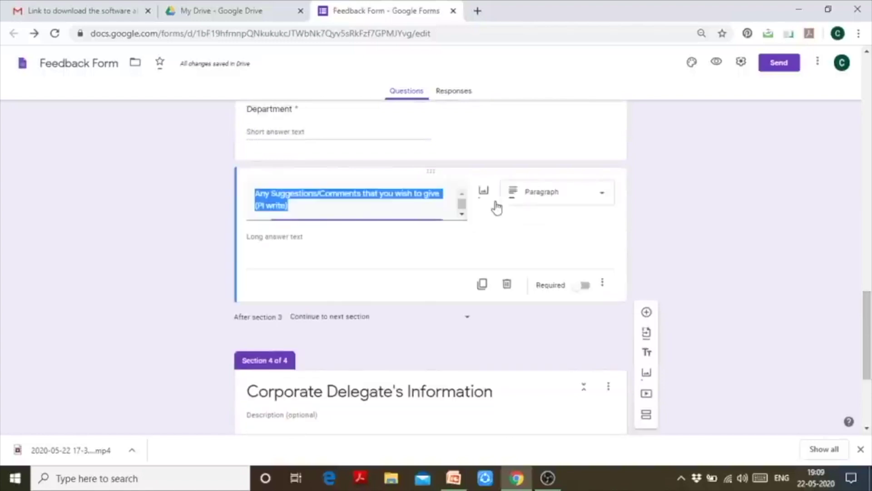
{"action": "left_click", "coordinate": [482, 287]}
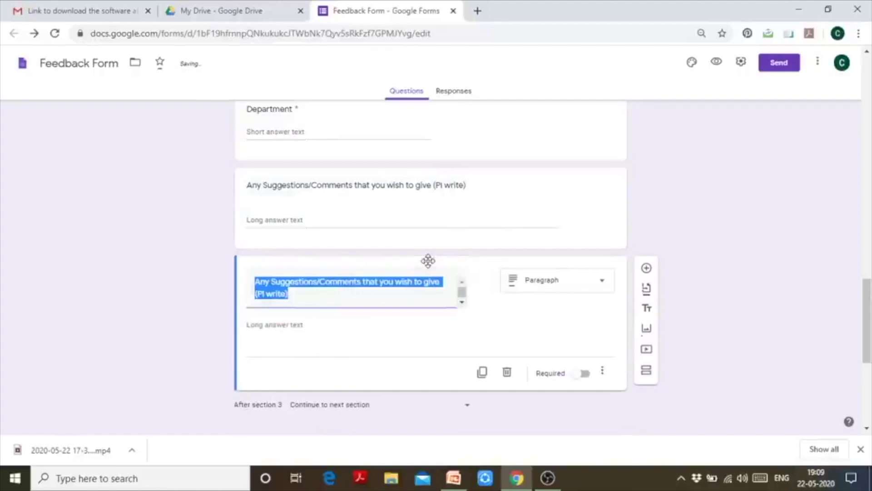
{"action": "left_click_drag", "start_coordinate": [428, 261], "coordinate": [415, 366]}
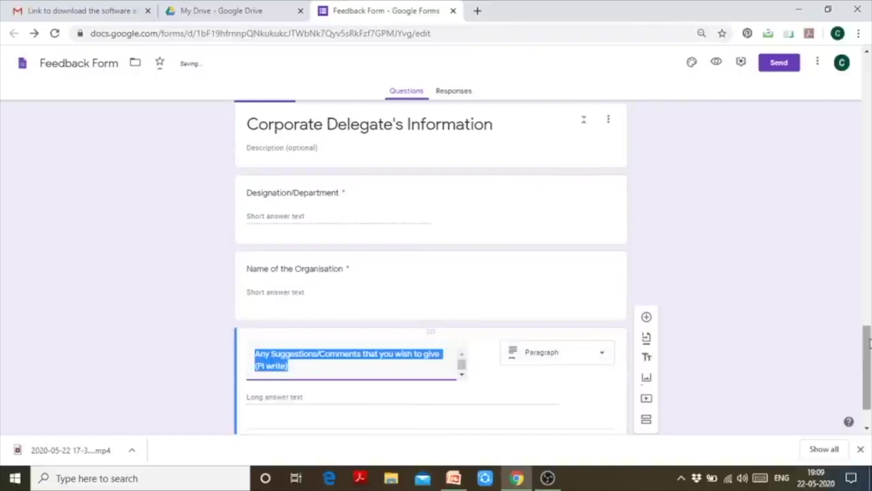
{"action": "scroll", "coordinate": [868, 343], "scroll_direction": "down", "scroll_amount": 1}
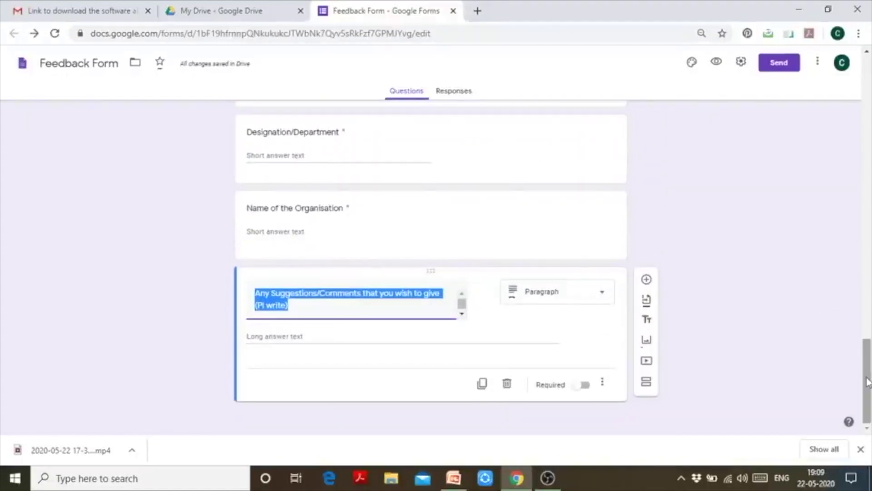
{"action": "left_click_drag", "start_coordinate": [867, 381], "coordinate": [868, 93]}
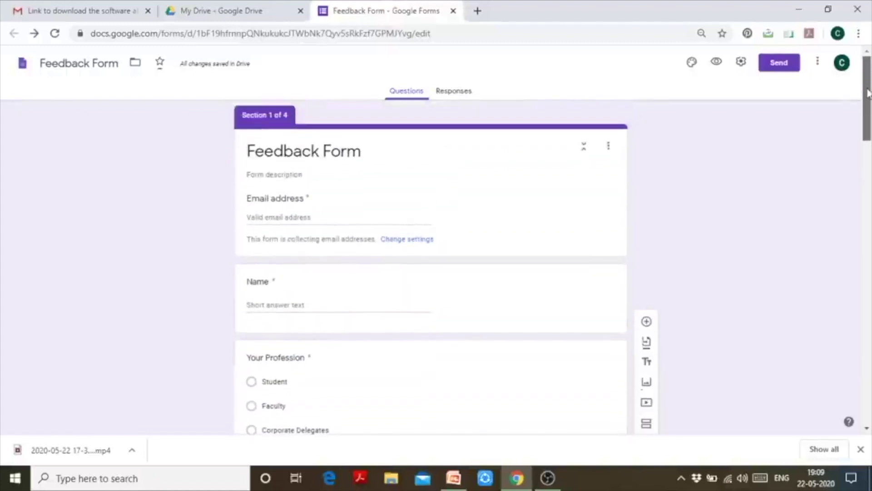